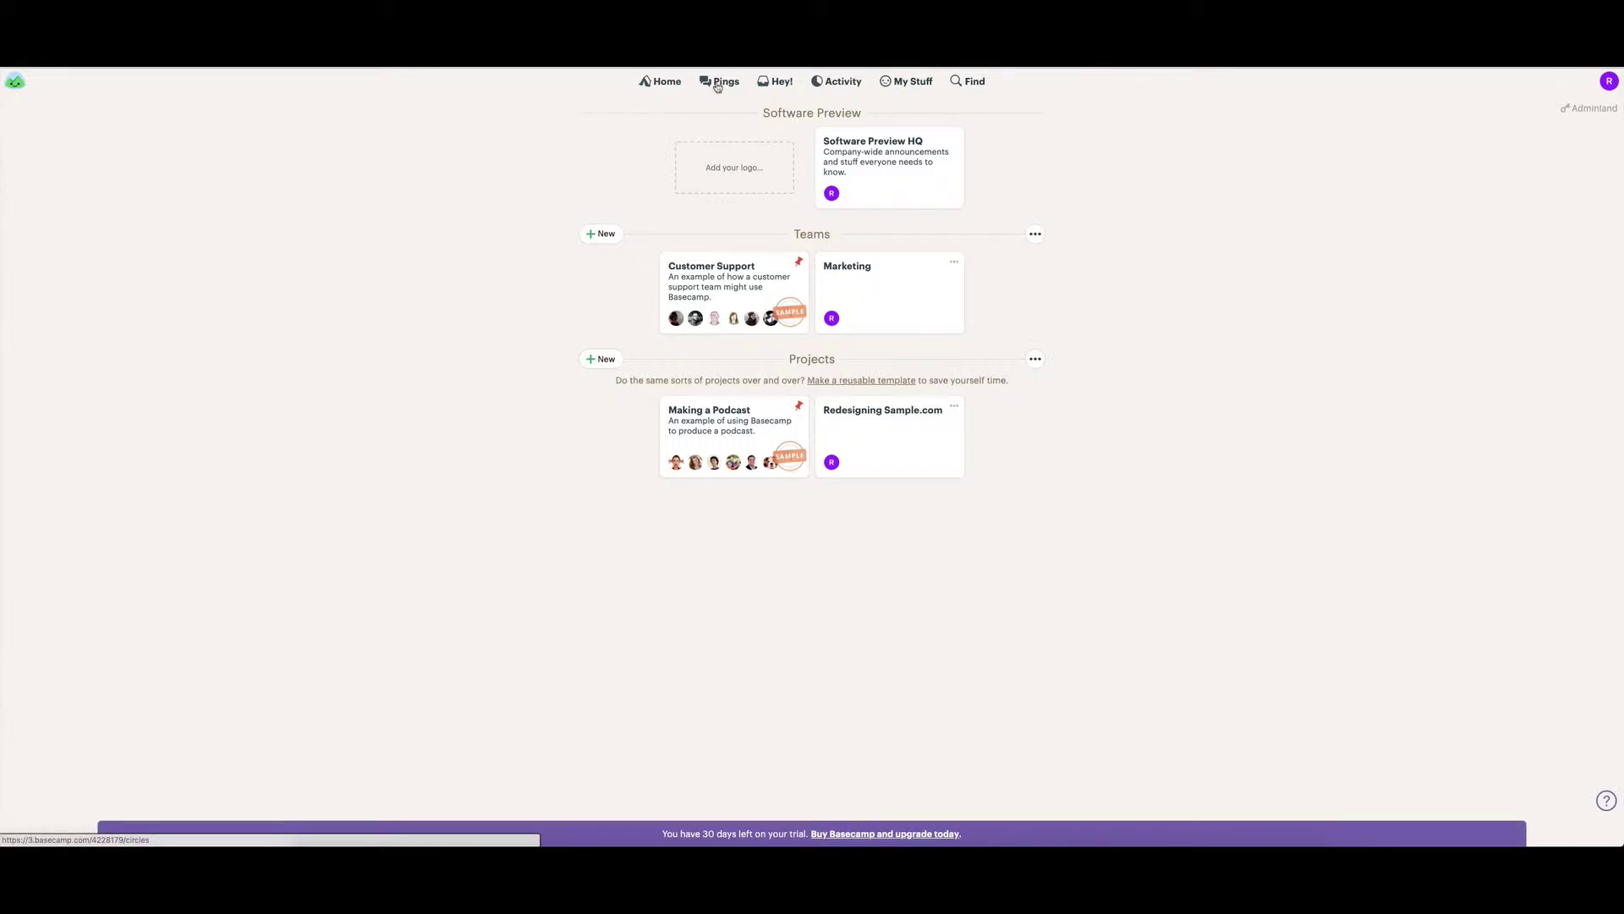
Step: Check the Hey! notifications, then view the Latest Activity feed across the account
click(774, 82)
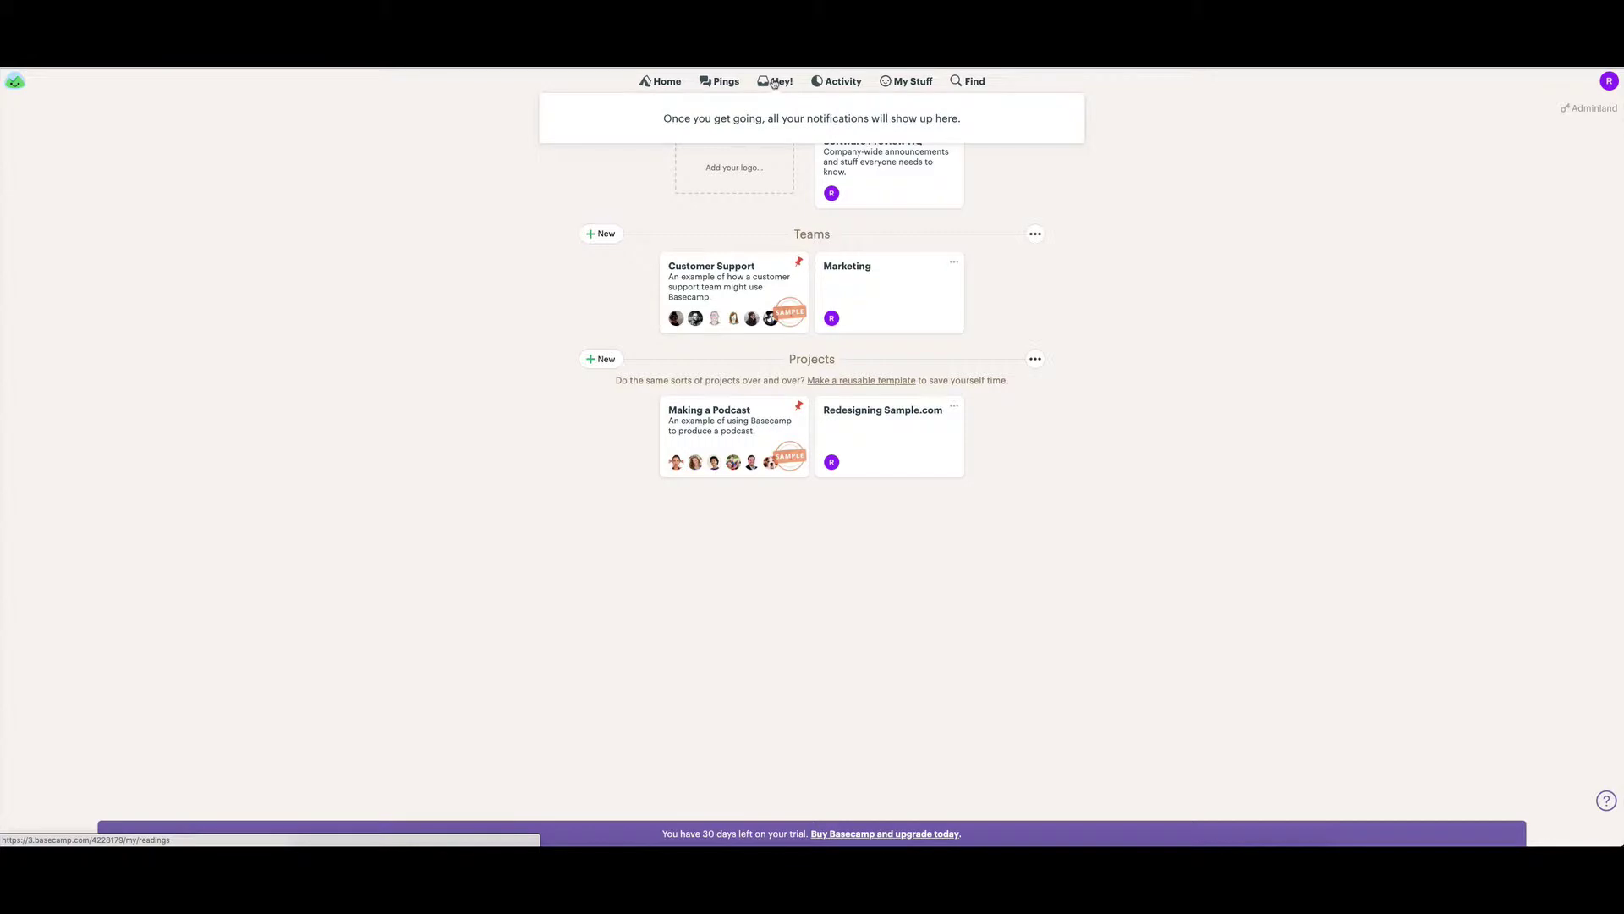
click(837, 85)
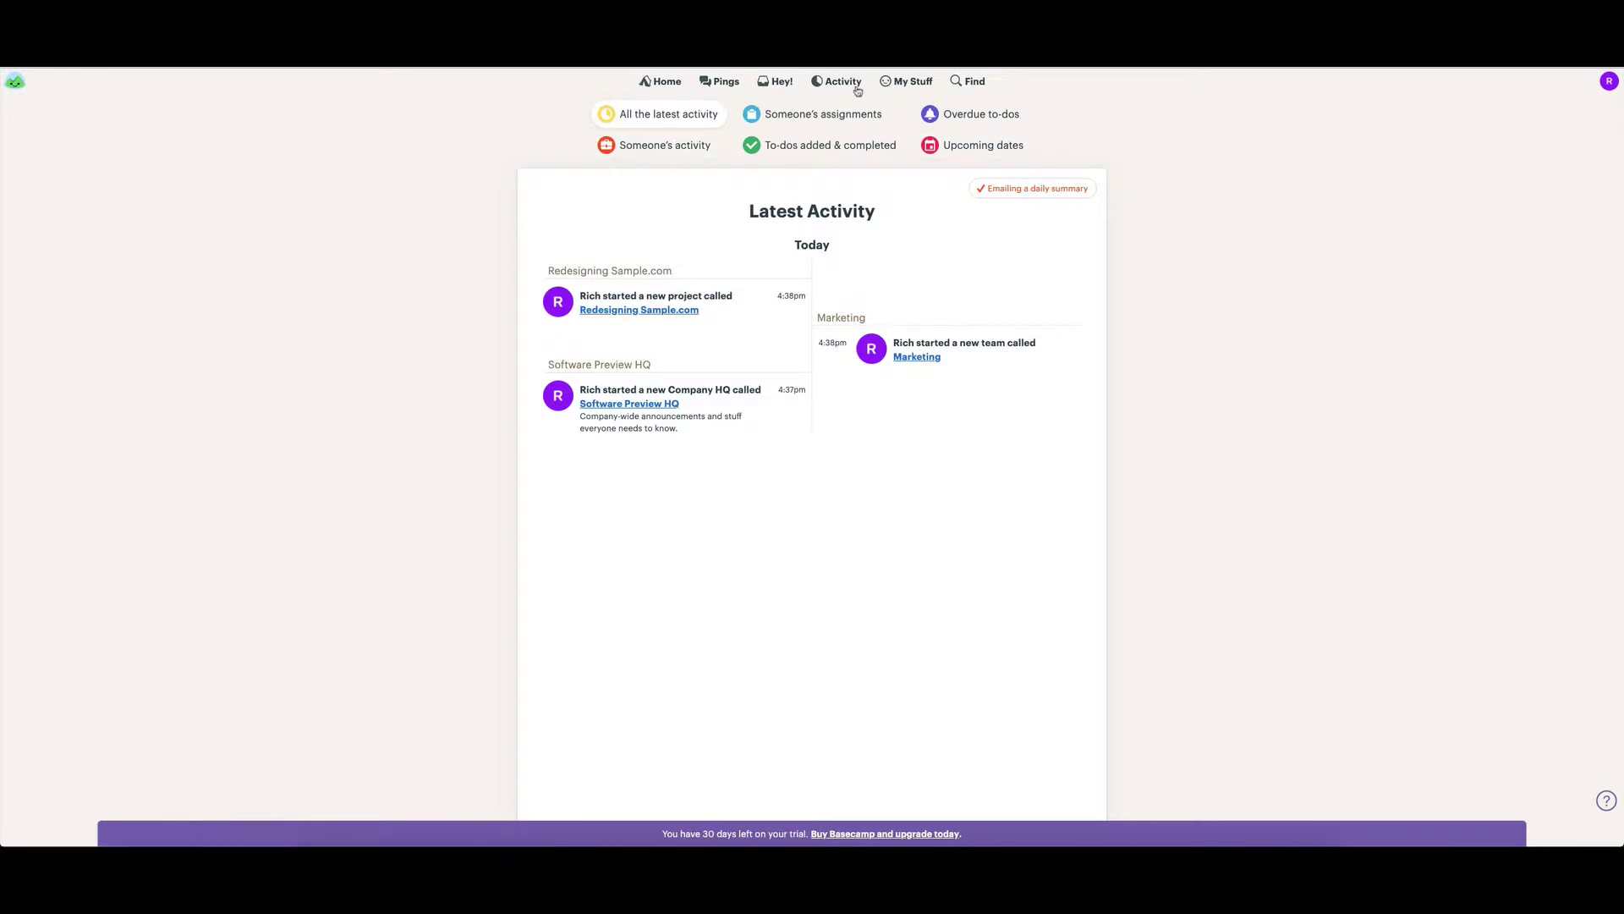
Step: View My Activity, glance at My Stuff and the Find panel, then go back Home
click(689, 144)
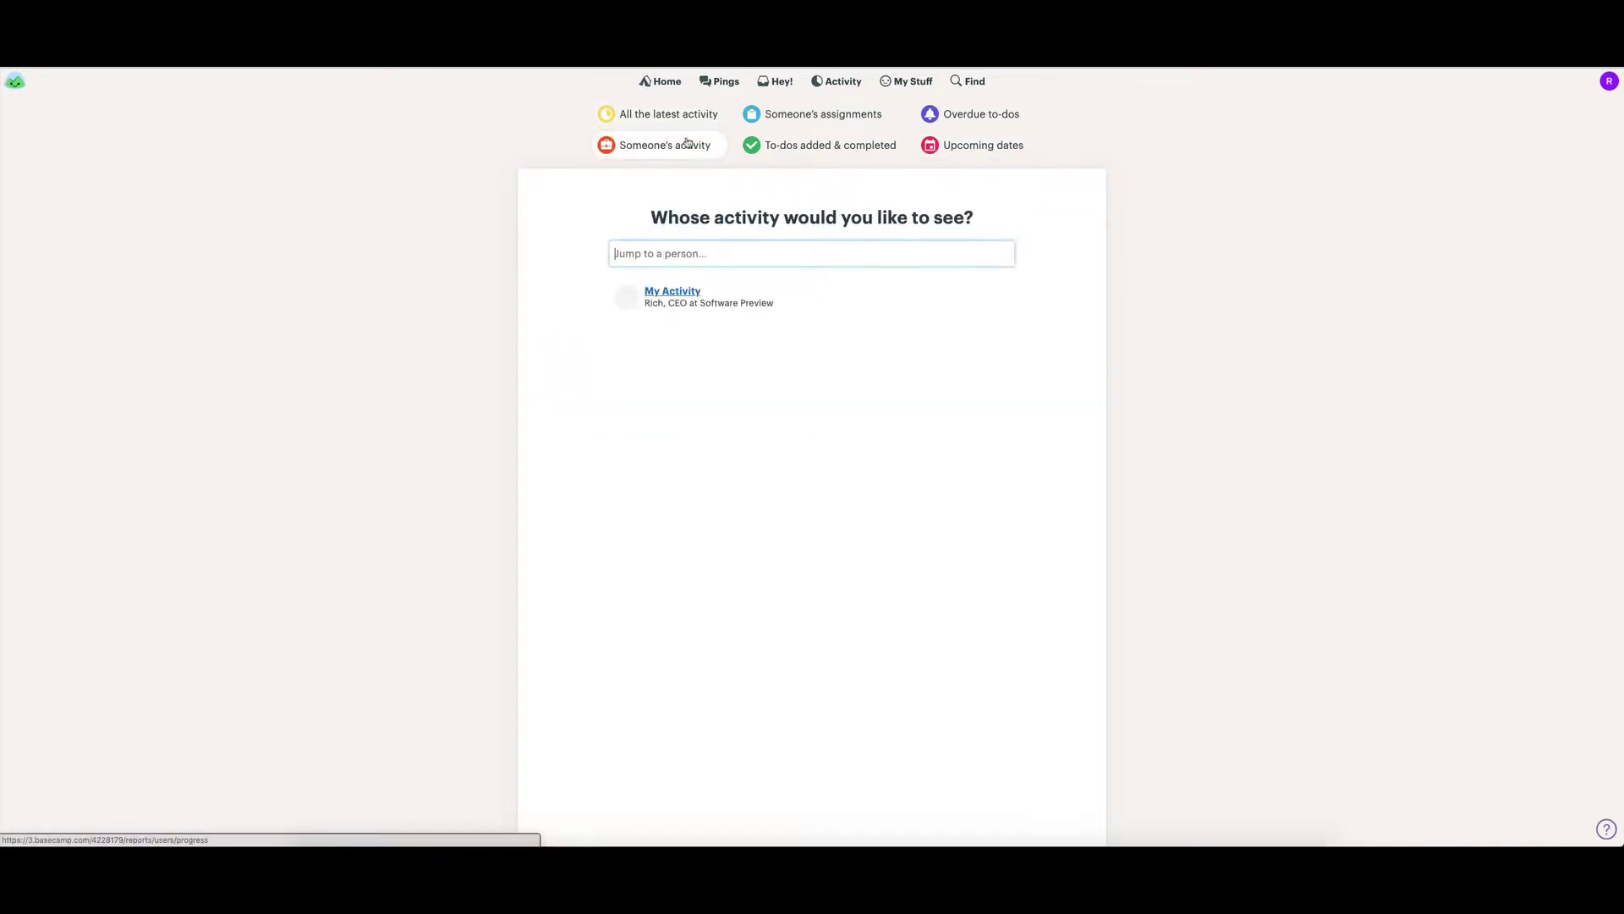
click(674, 294)
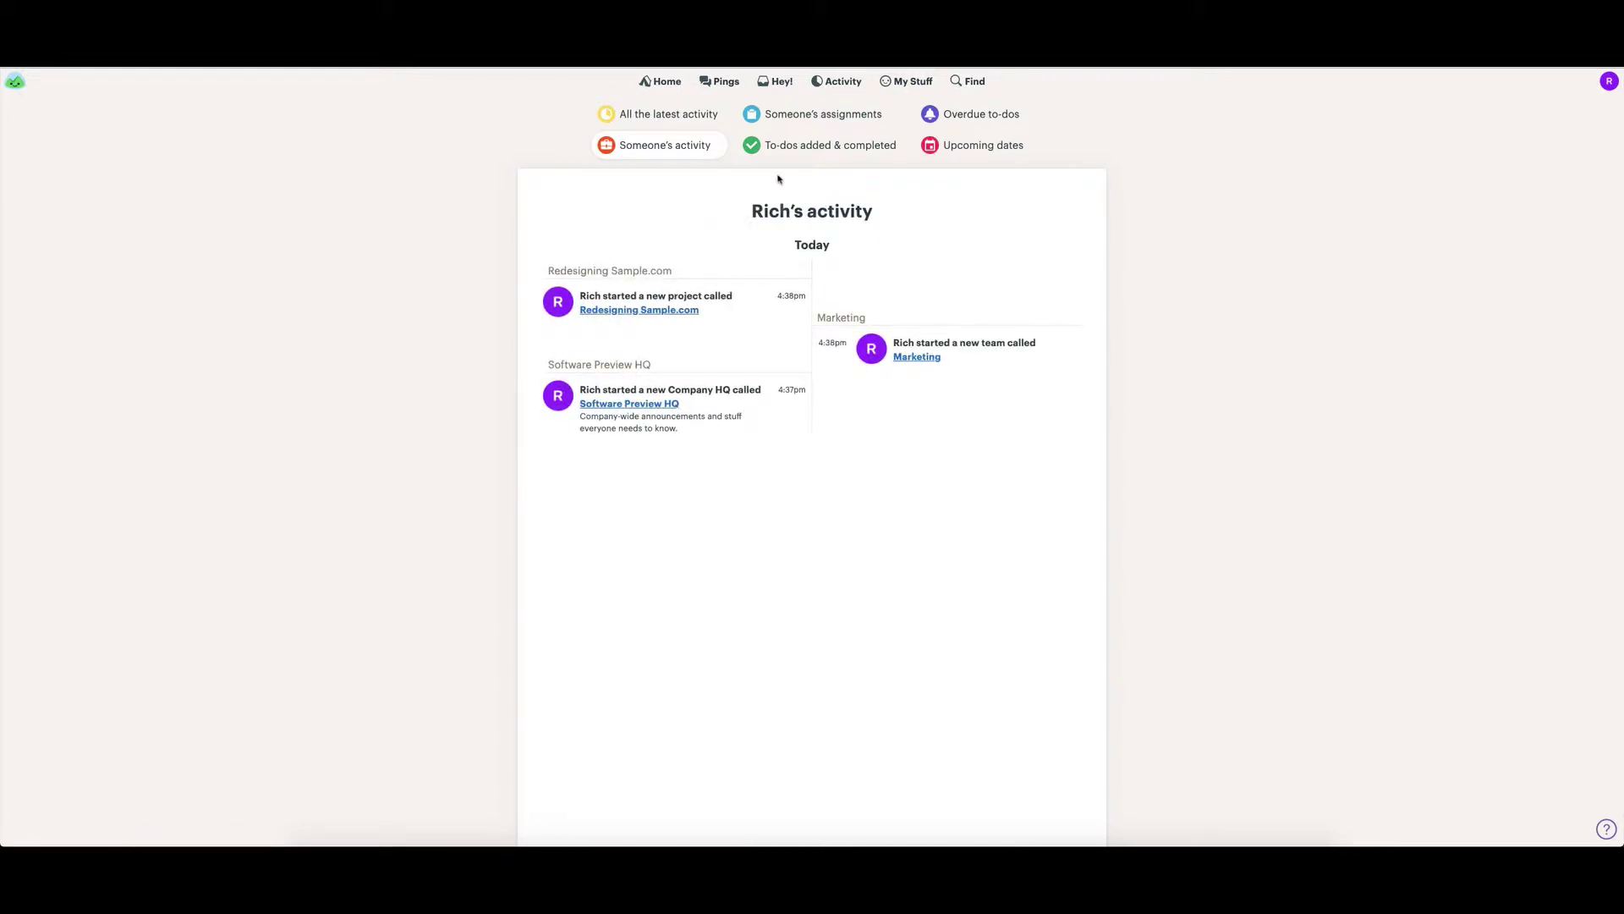
click(902, 83)
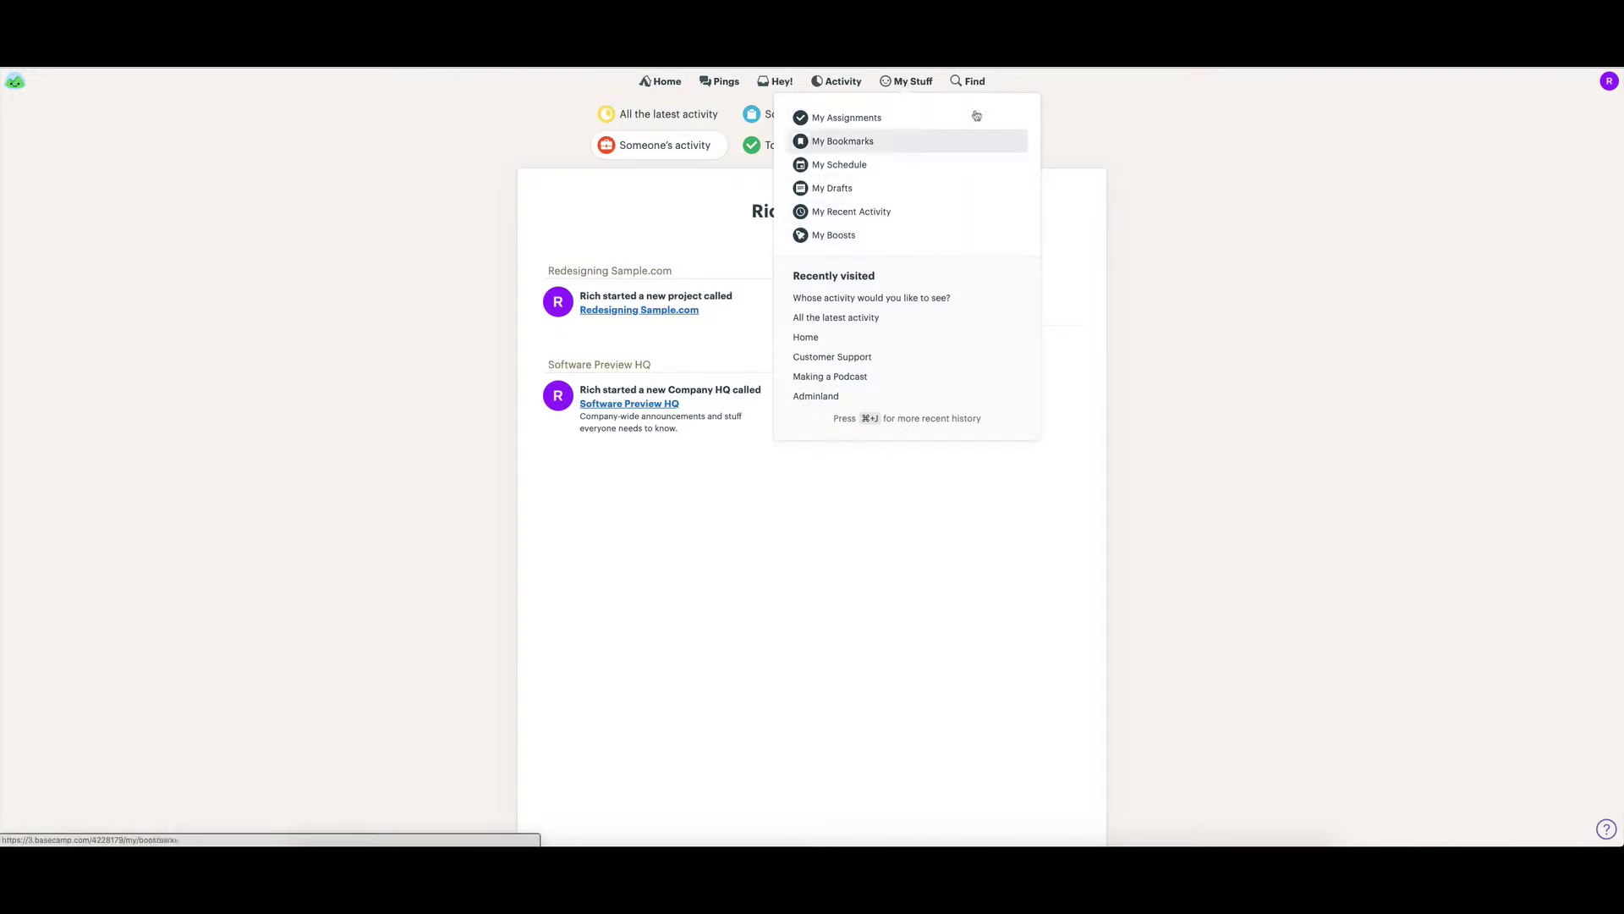
click(973, 82)
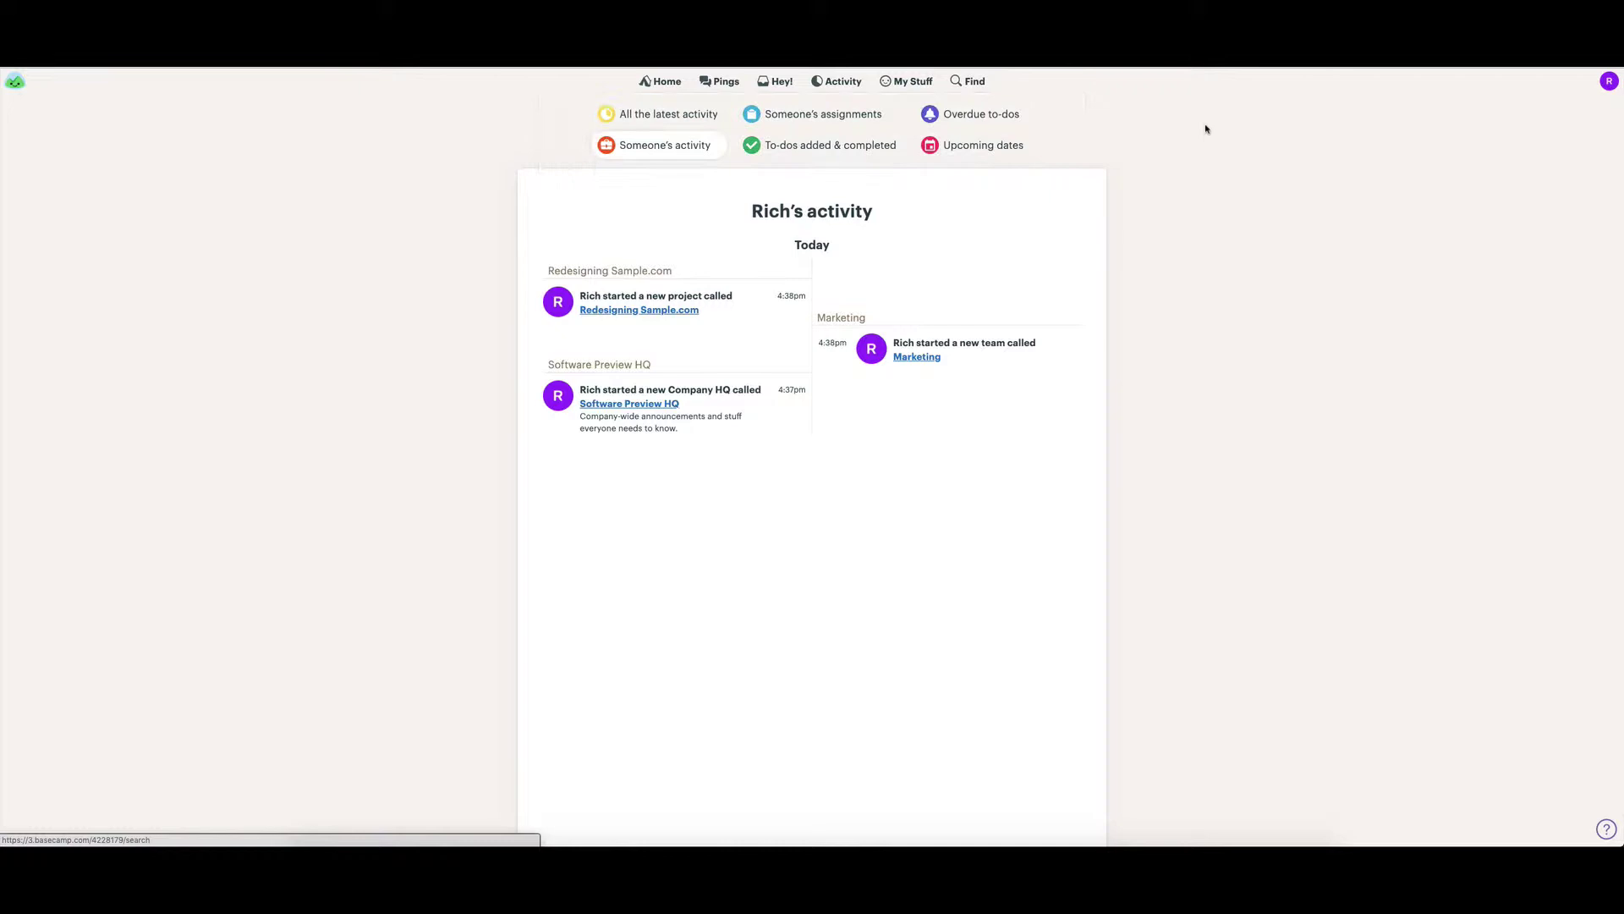
click(659, 81)
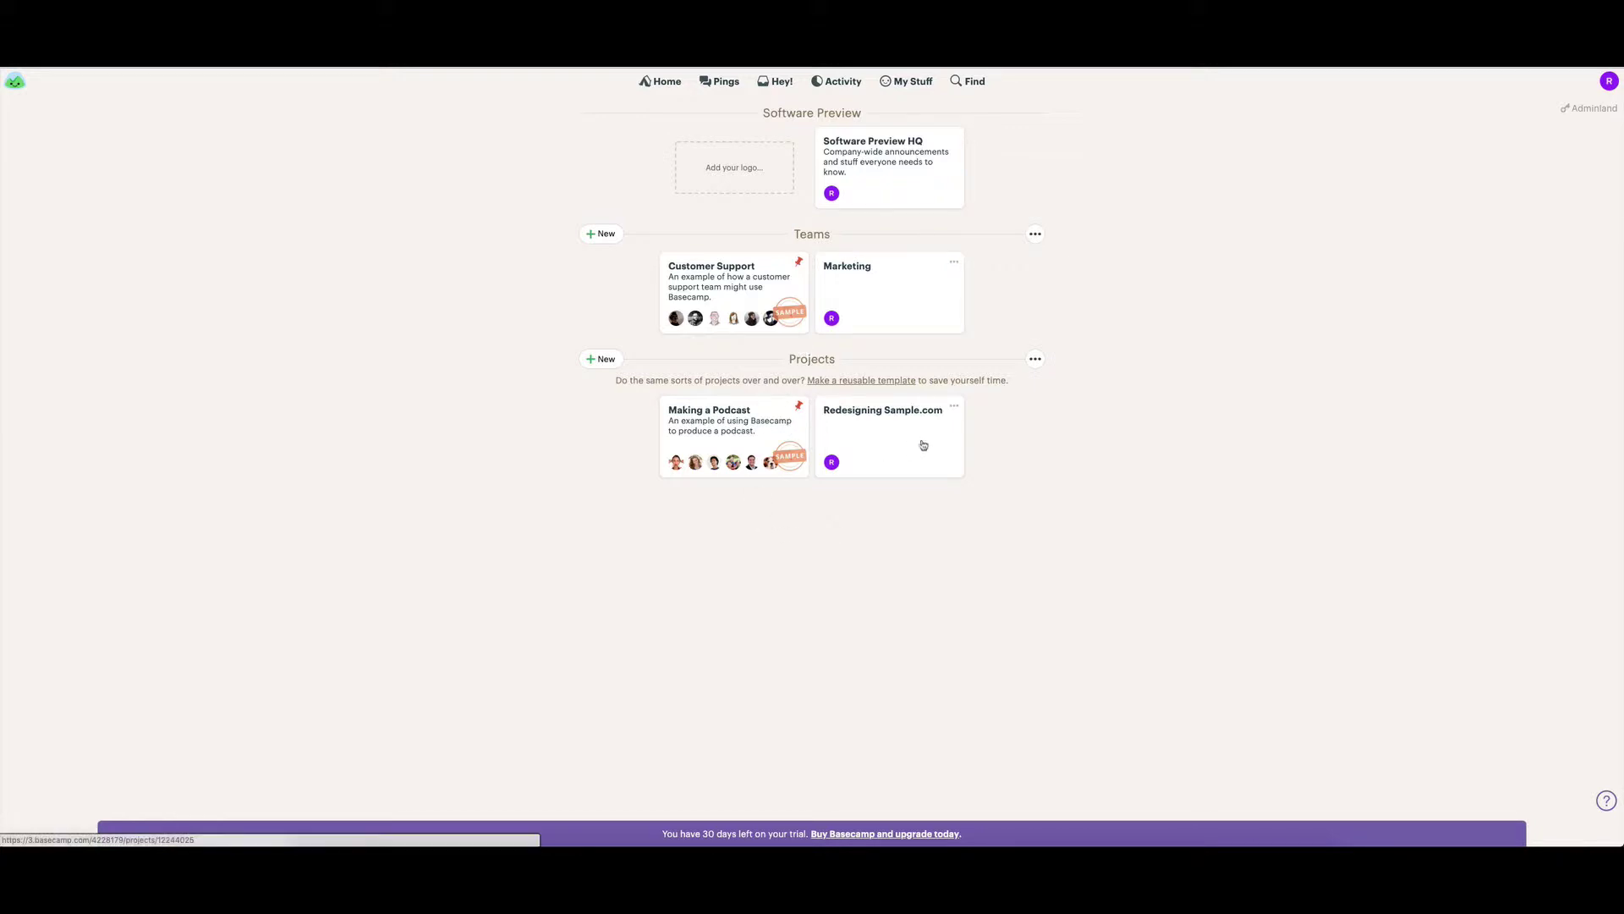
Step: Look at the Redesigning Sample.com project, then open Making a Podcast from Home
click(872, 438)
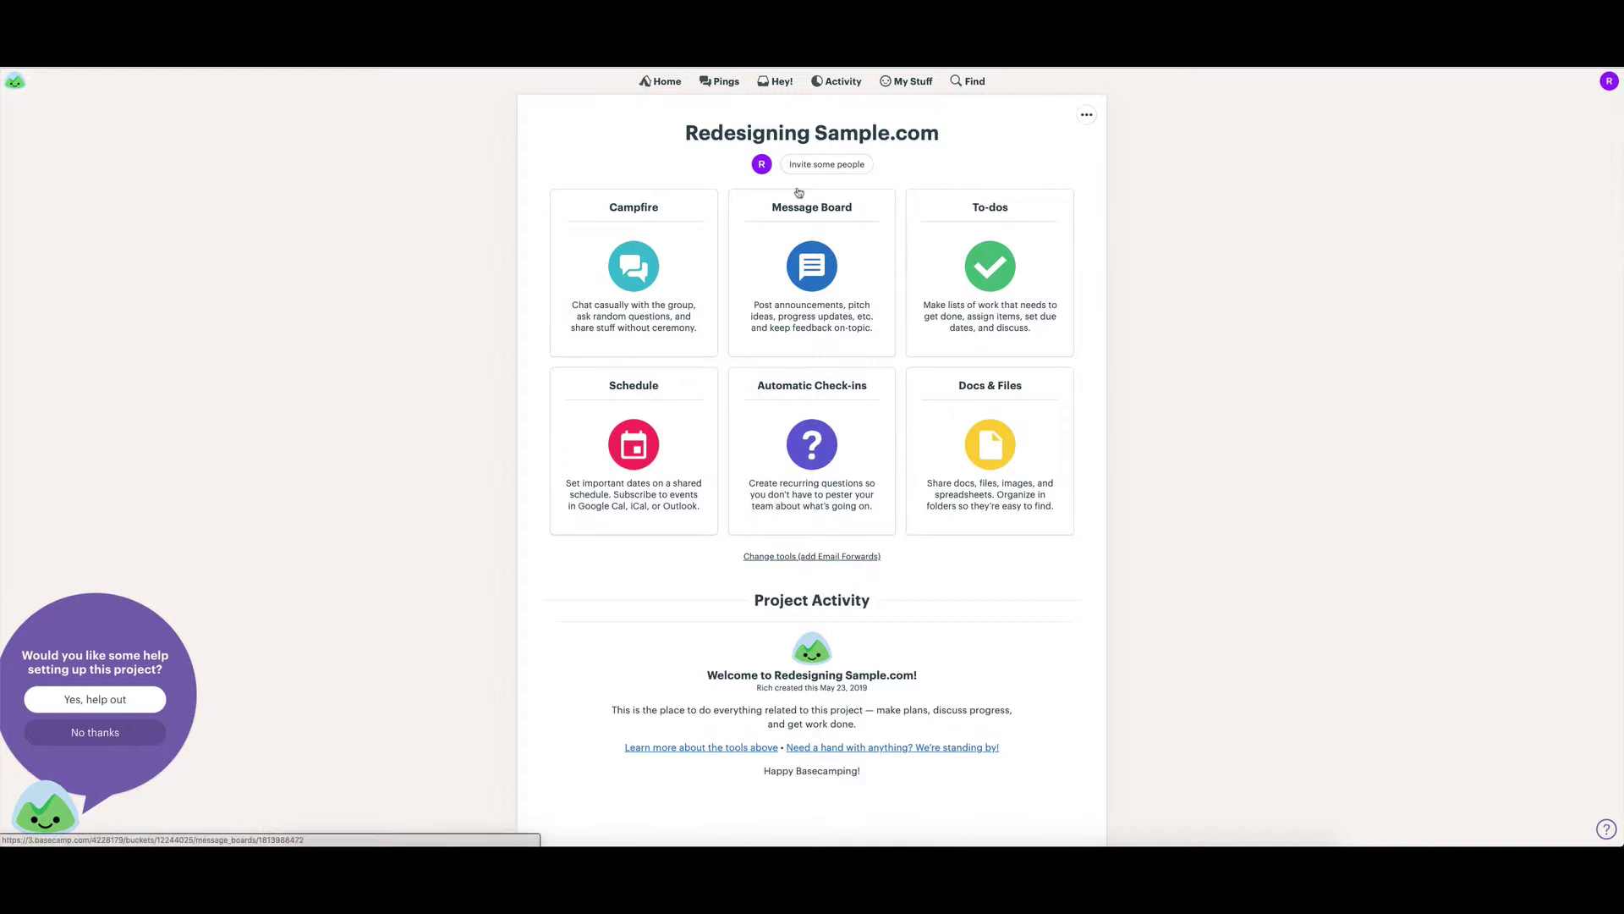
click(666, 82)
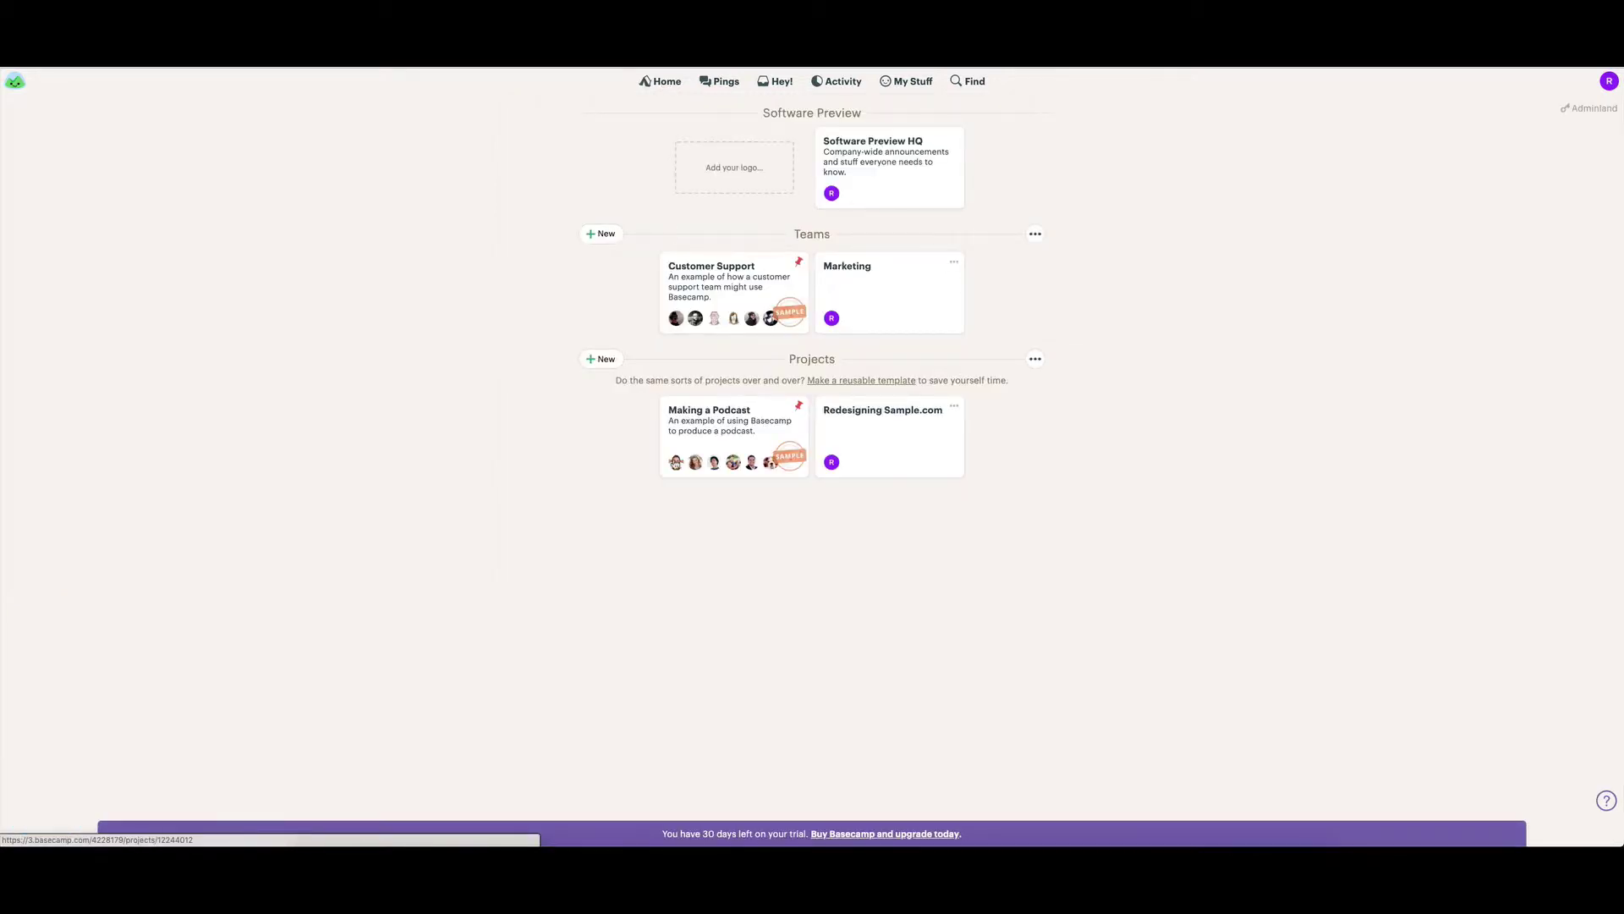
click(716, 435)
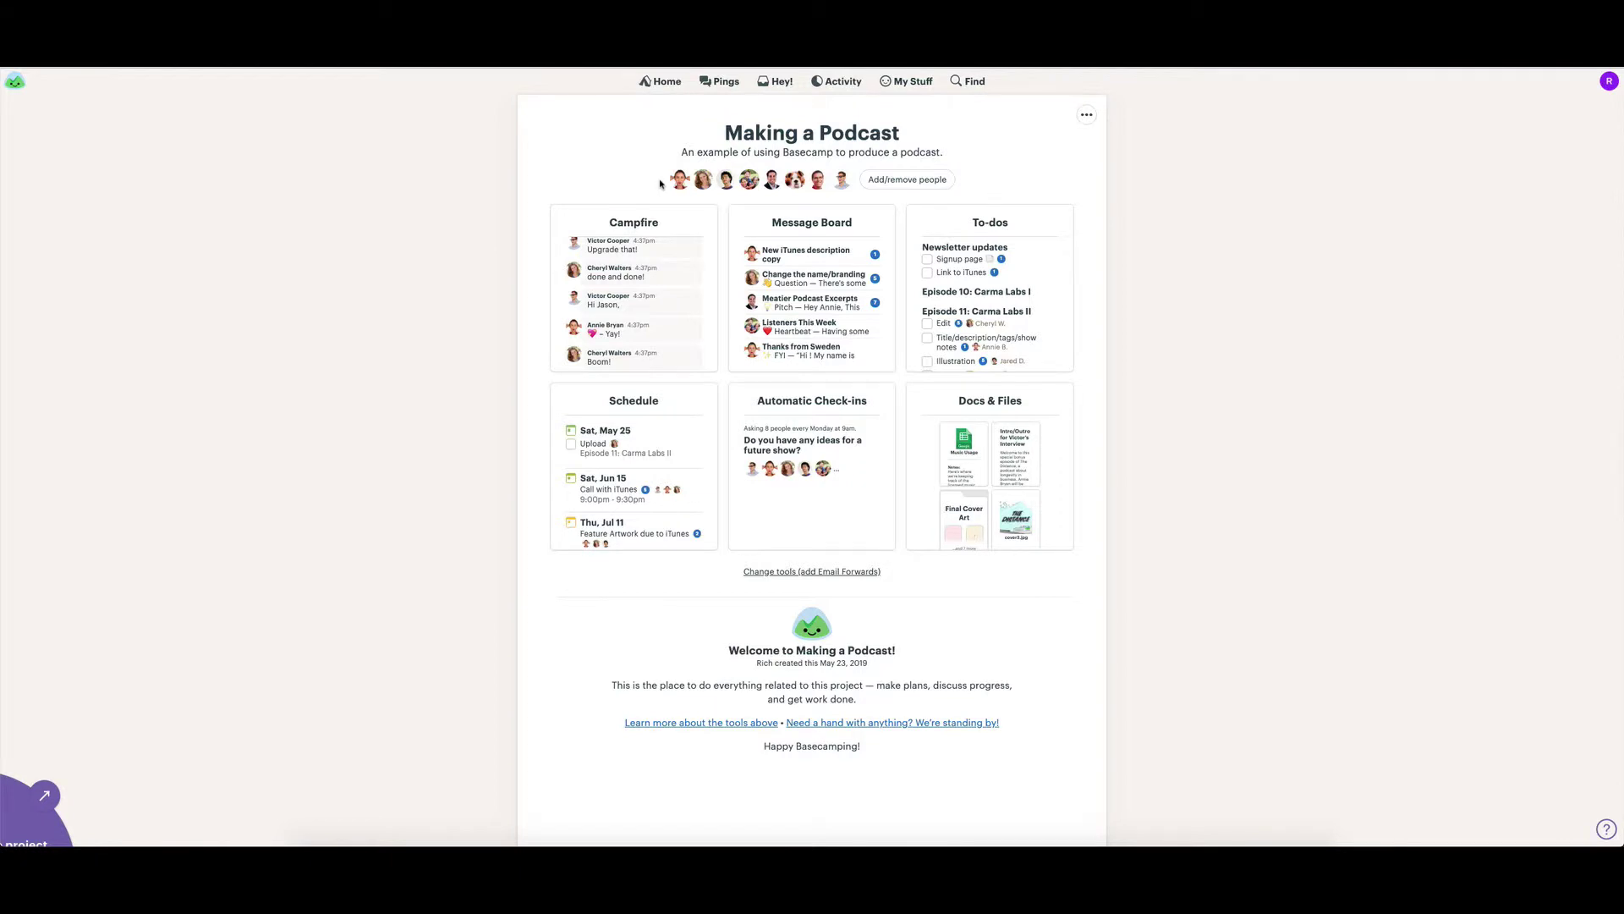
click(1087, 115)
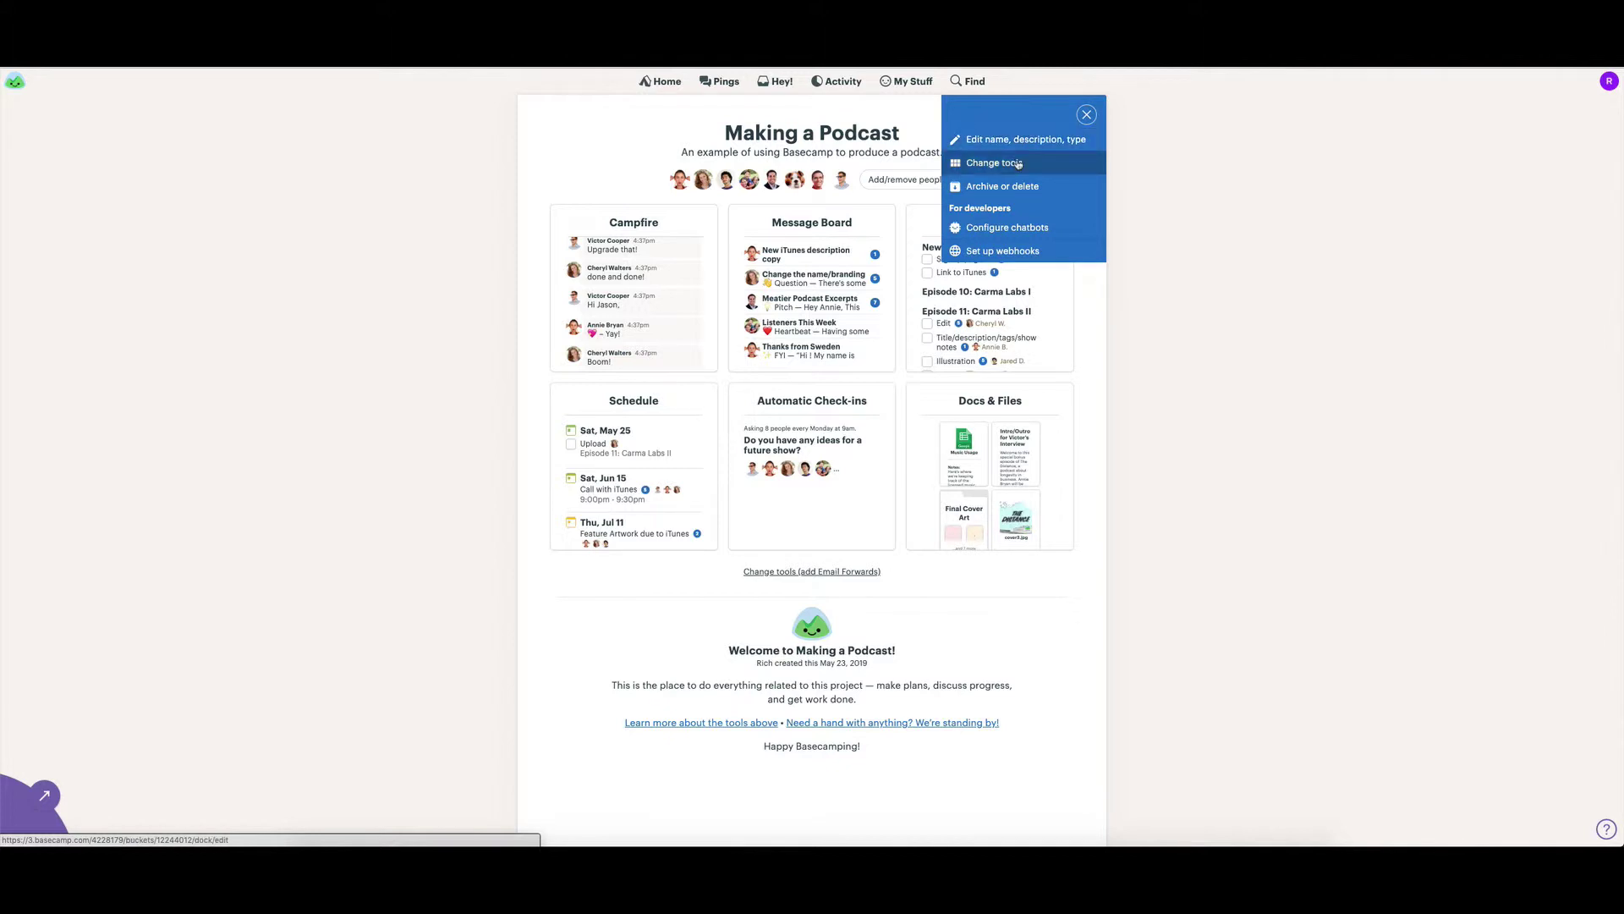
click(1019, 163)
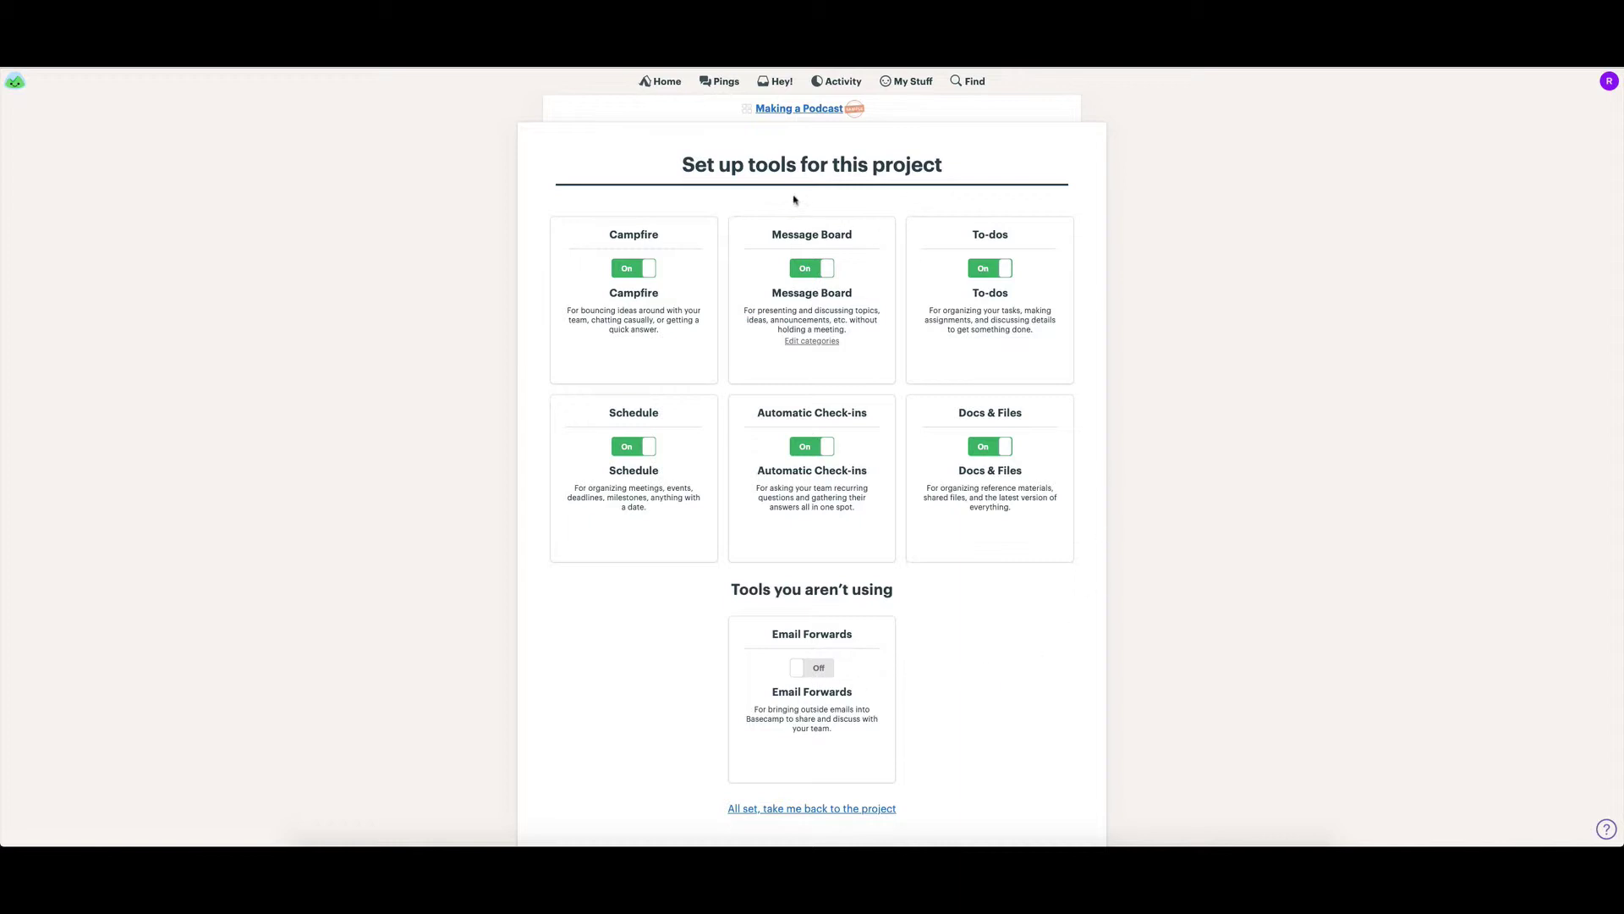
click(797, 109)
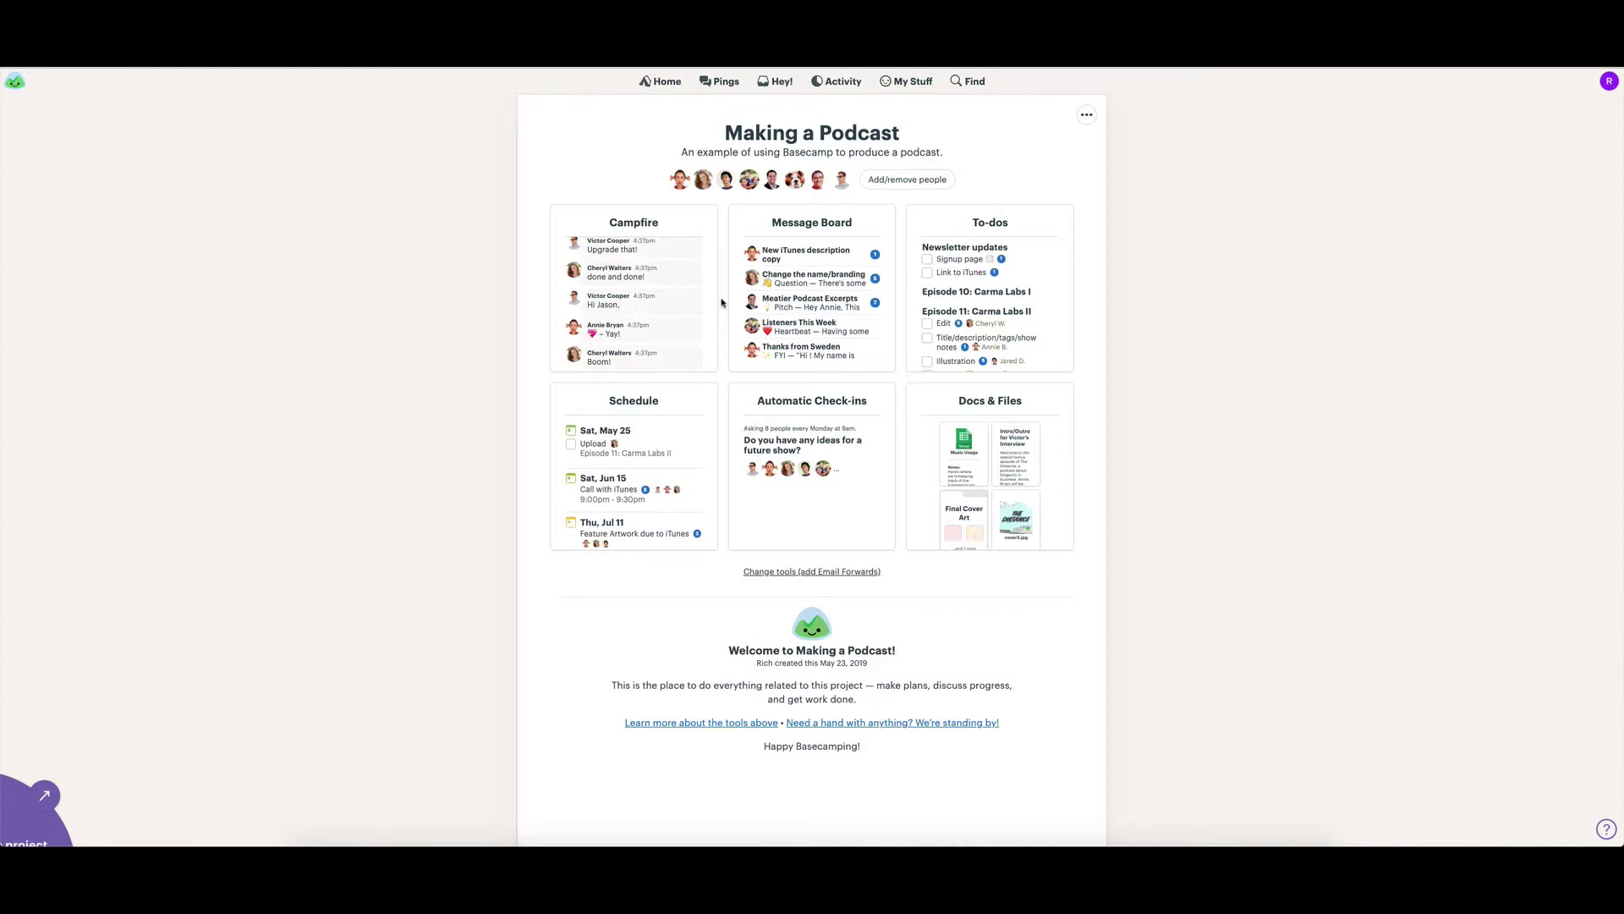
Step: Look at the Making a Podcast Campfire chat and return to the project overview
scroll(766, 427, down, 1)
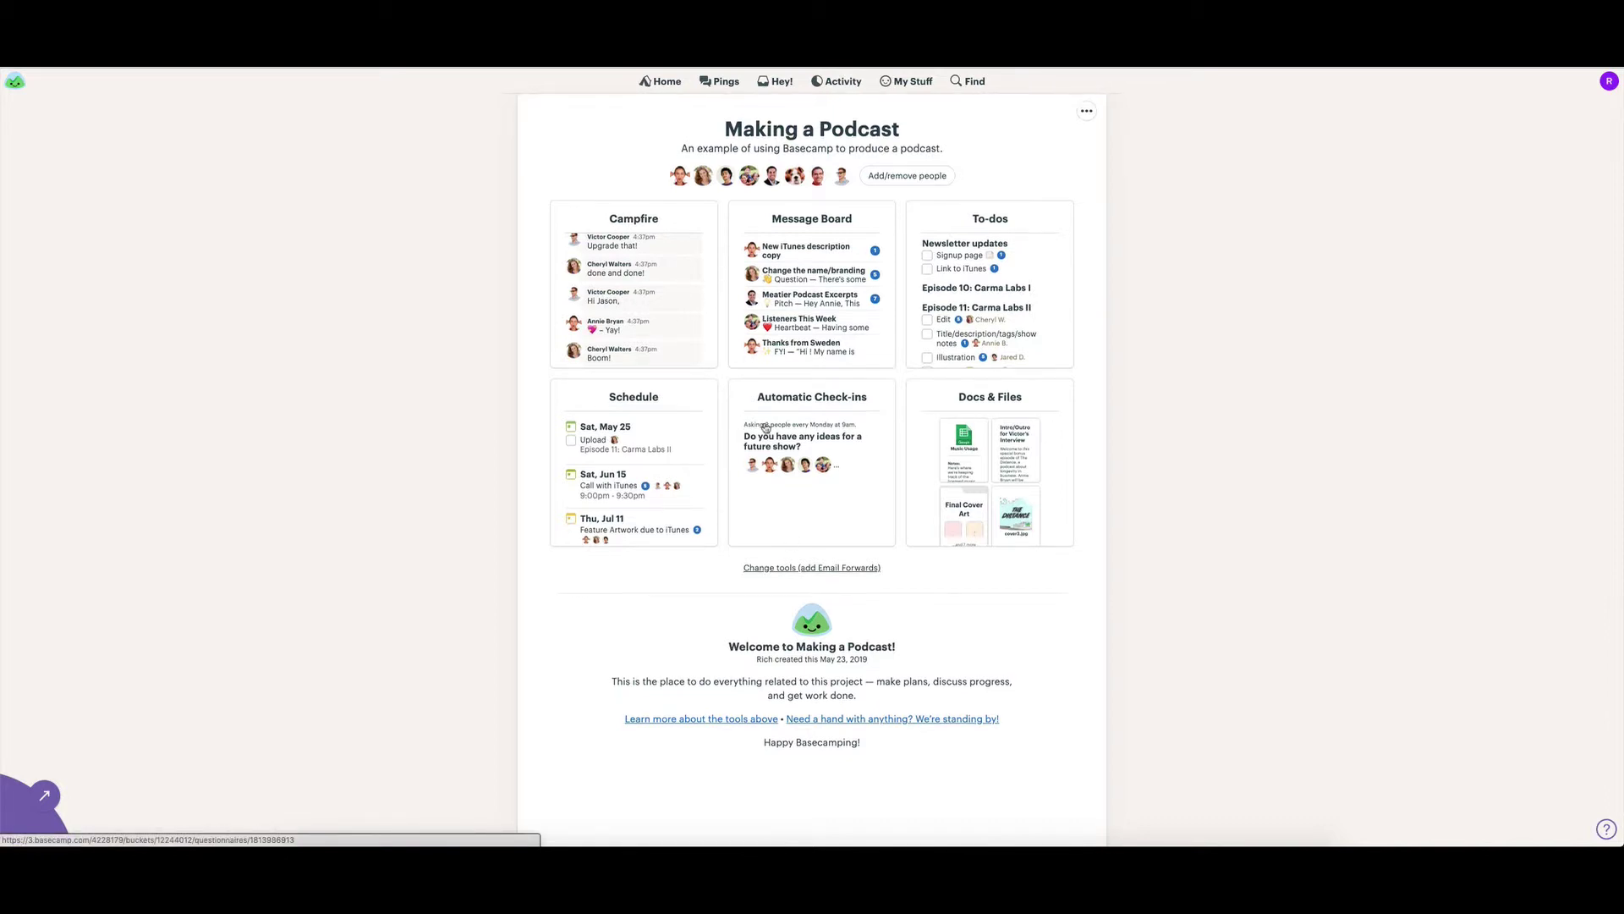
click(656, 302)
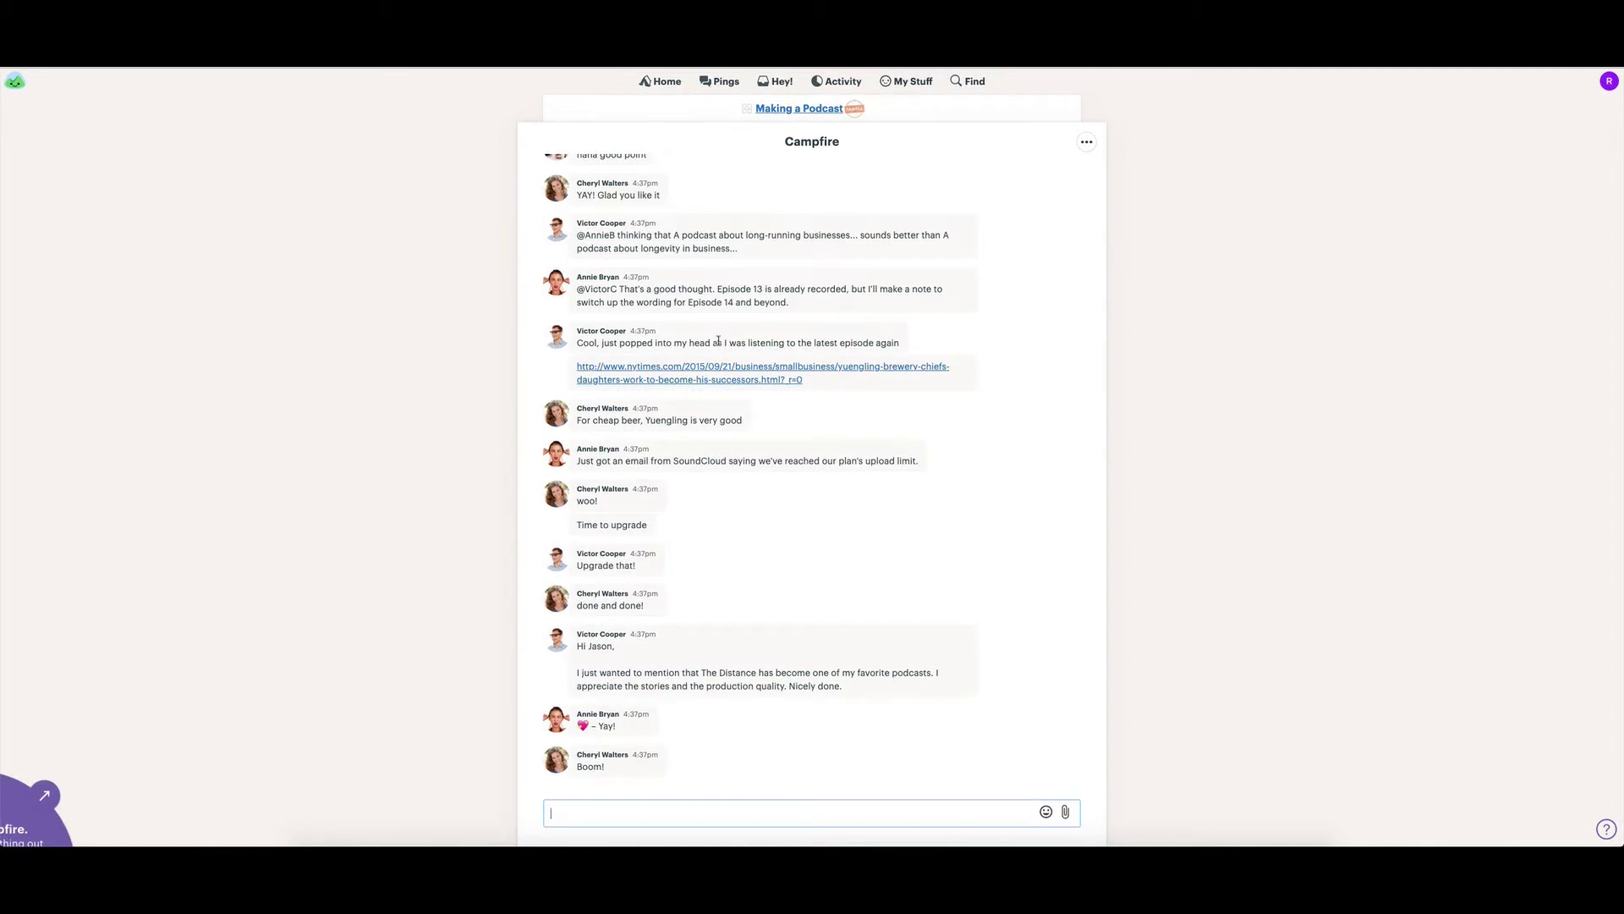
scroll(718, 341, up, 5)
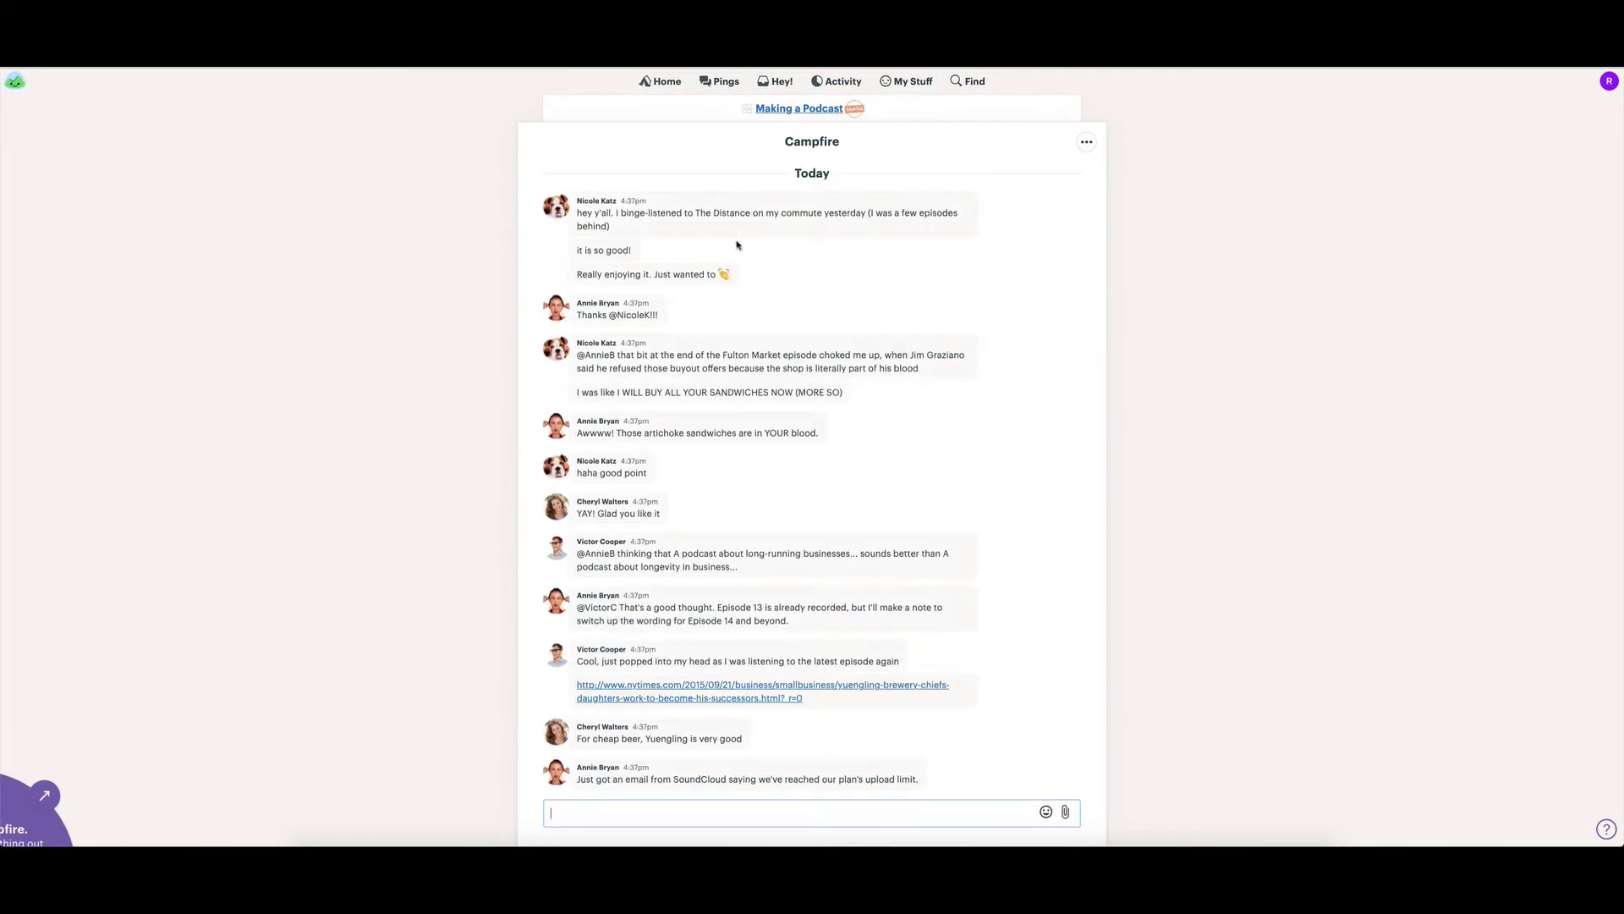
click(778, 113)
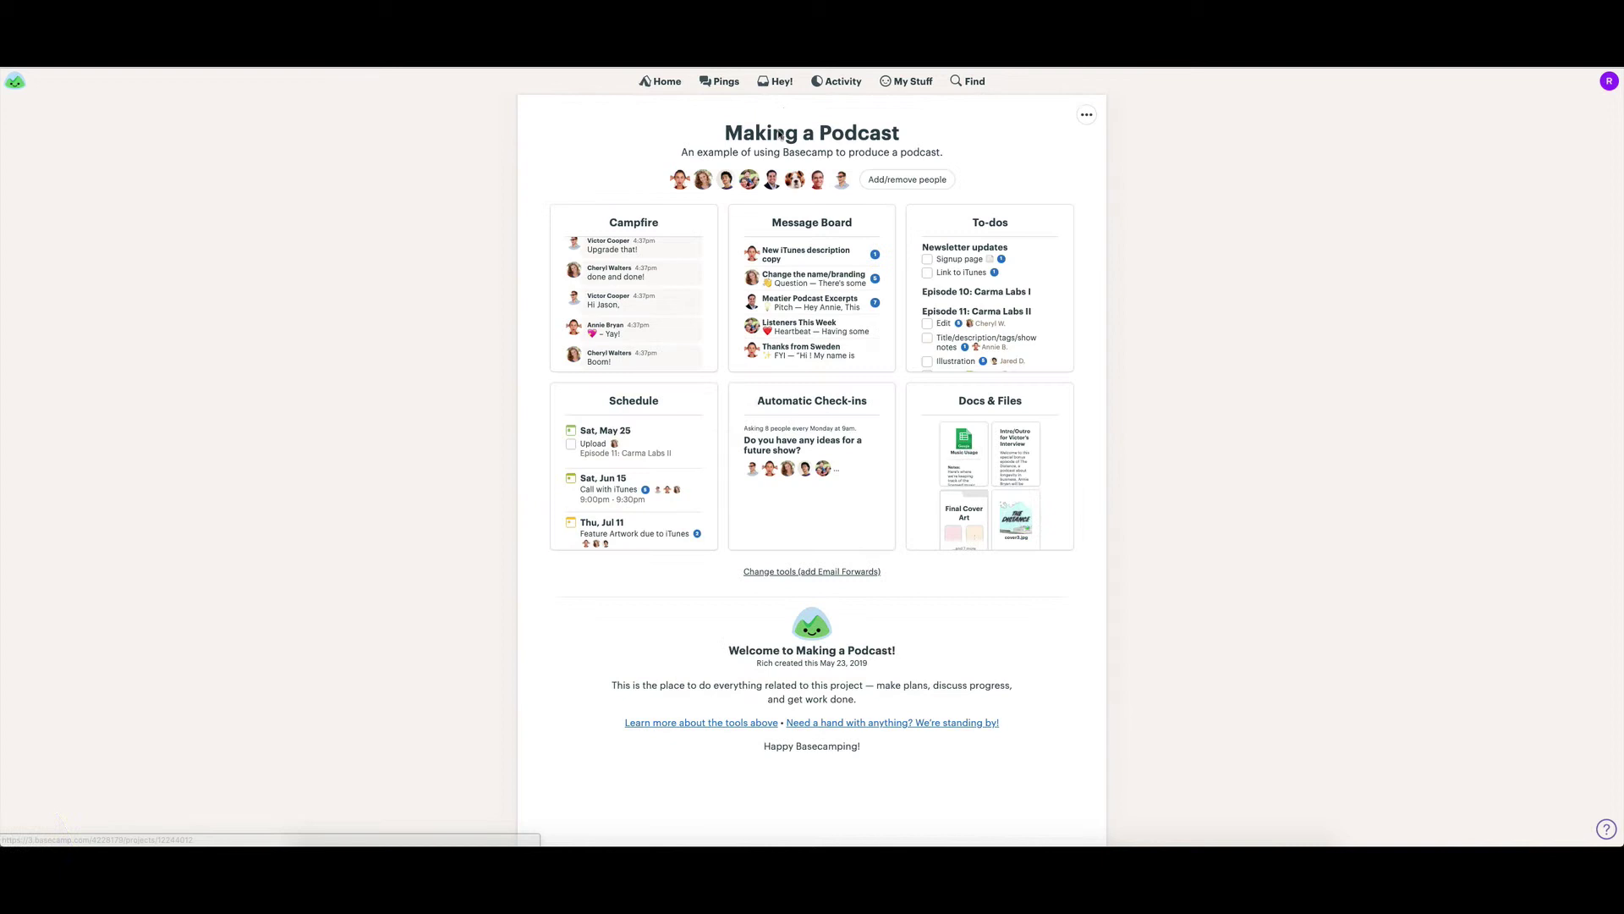
Step: Read the 'Change the name/branding' message and its comments on the Message Board
click(810, 277)
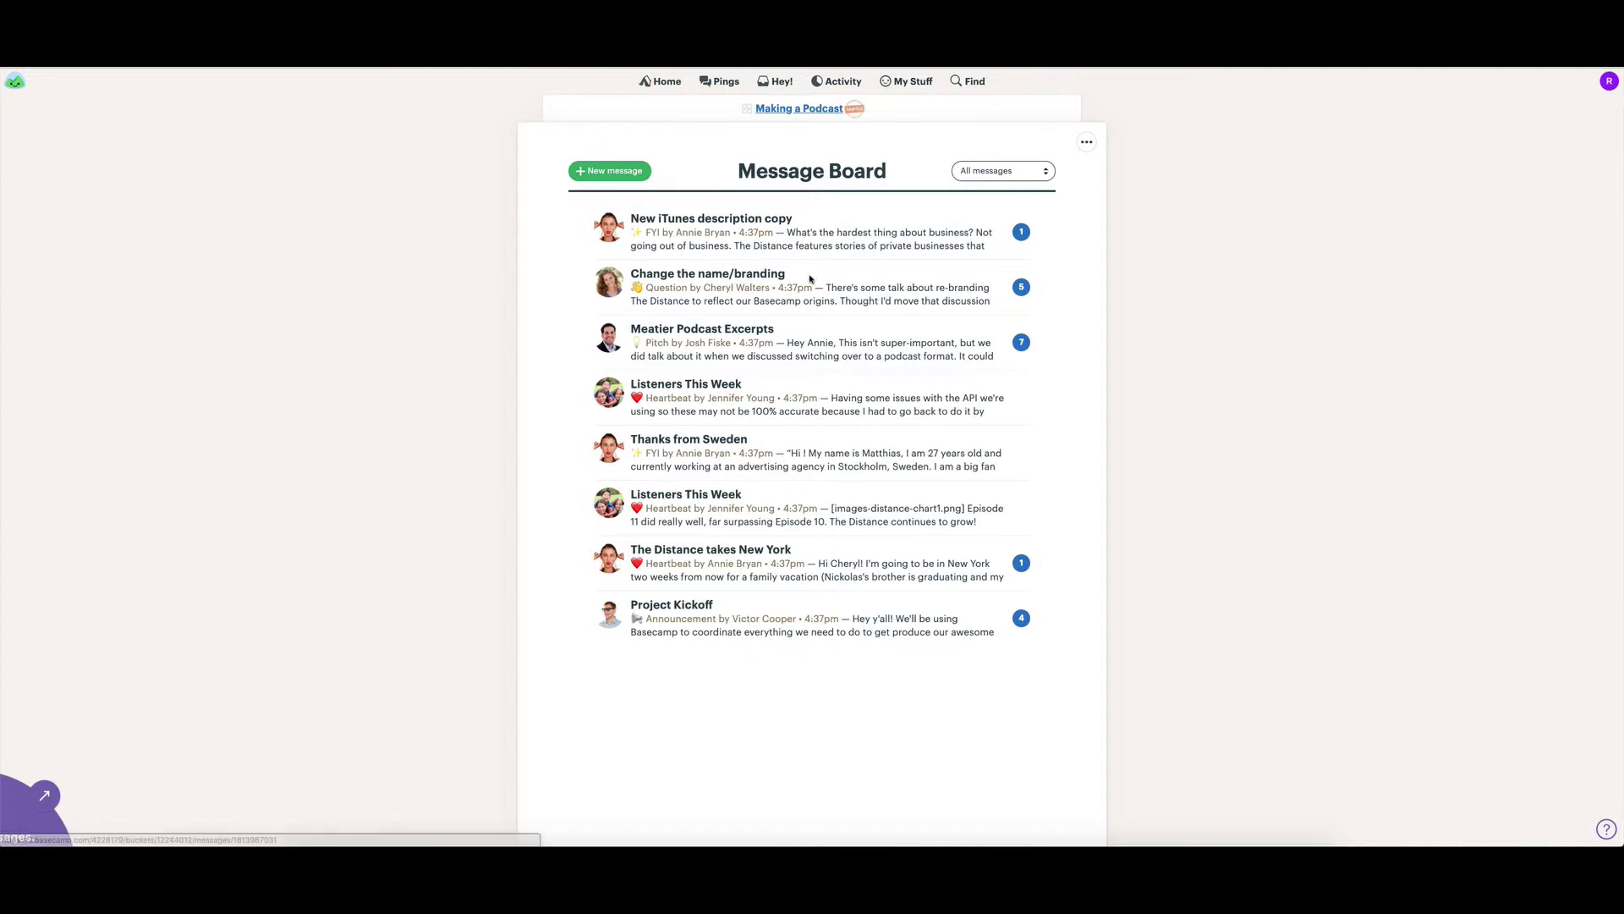
click(768, 272)
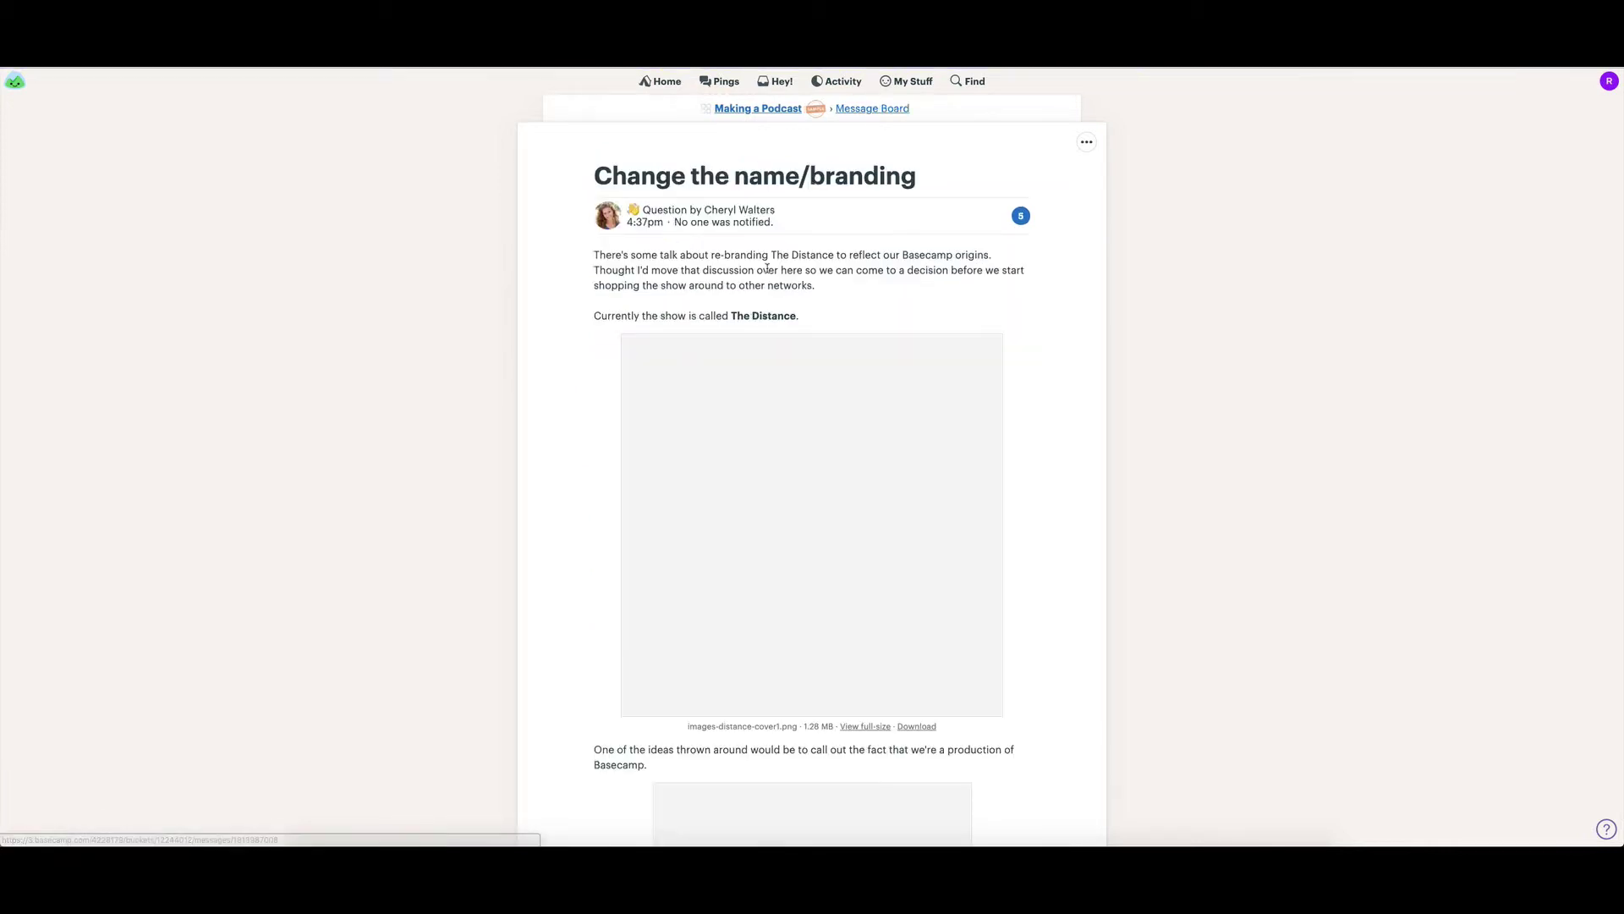
scroll(575, 430, down, 1)
scroll(574, 430, down, 15)
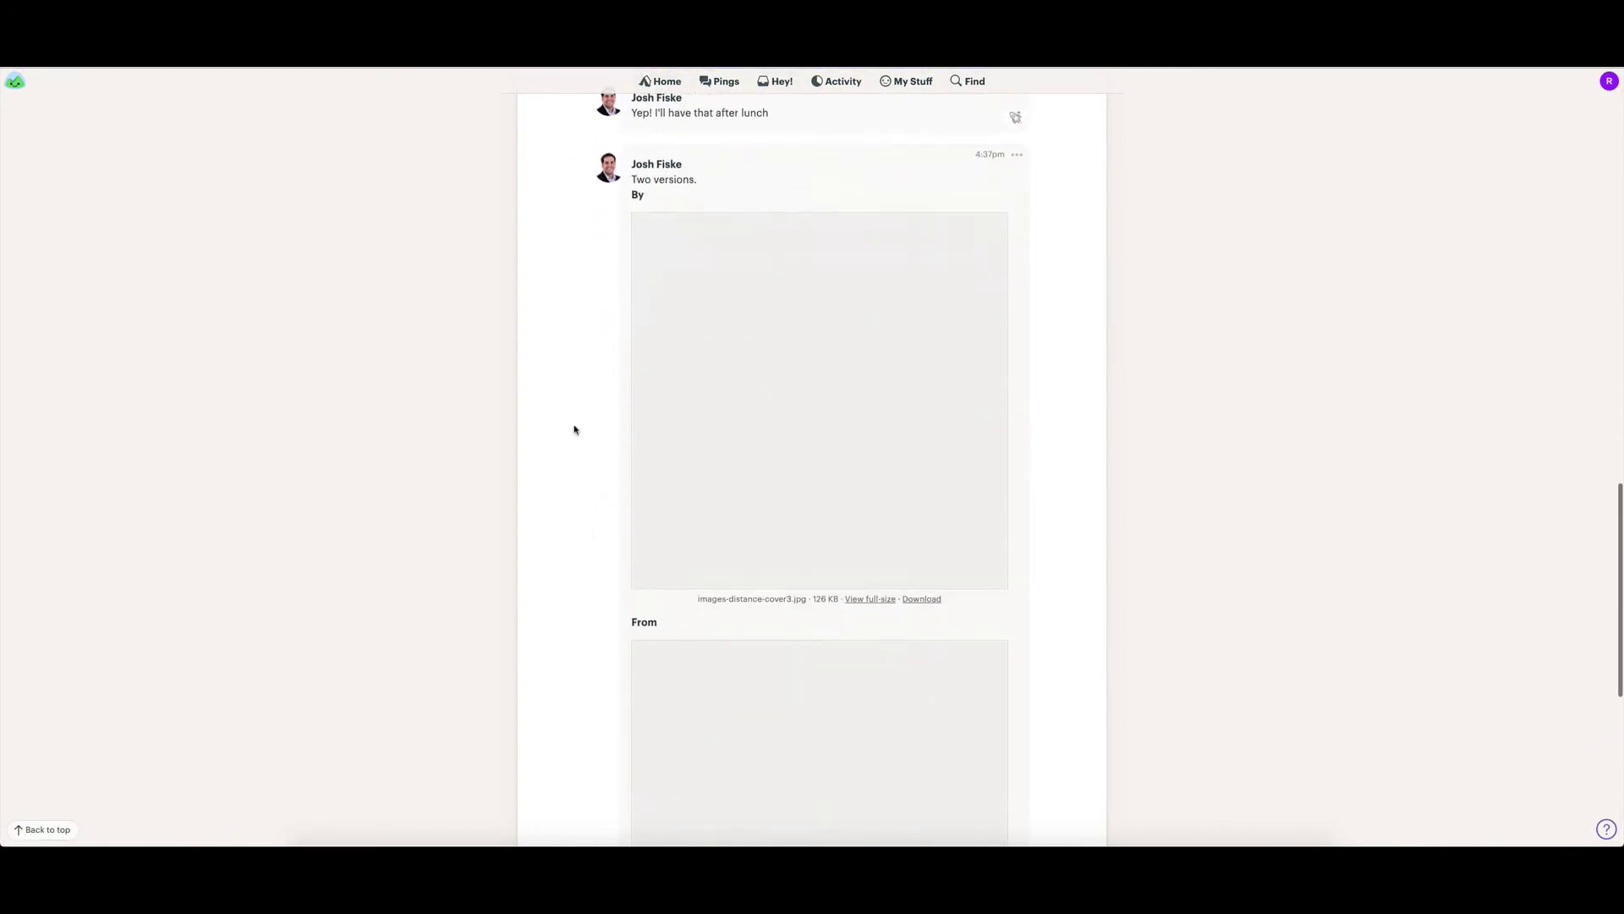
scroll(575, 430, up, 5)
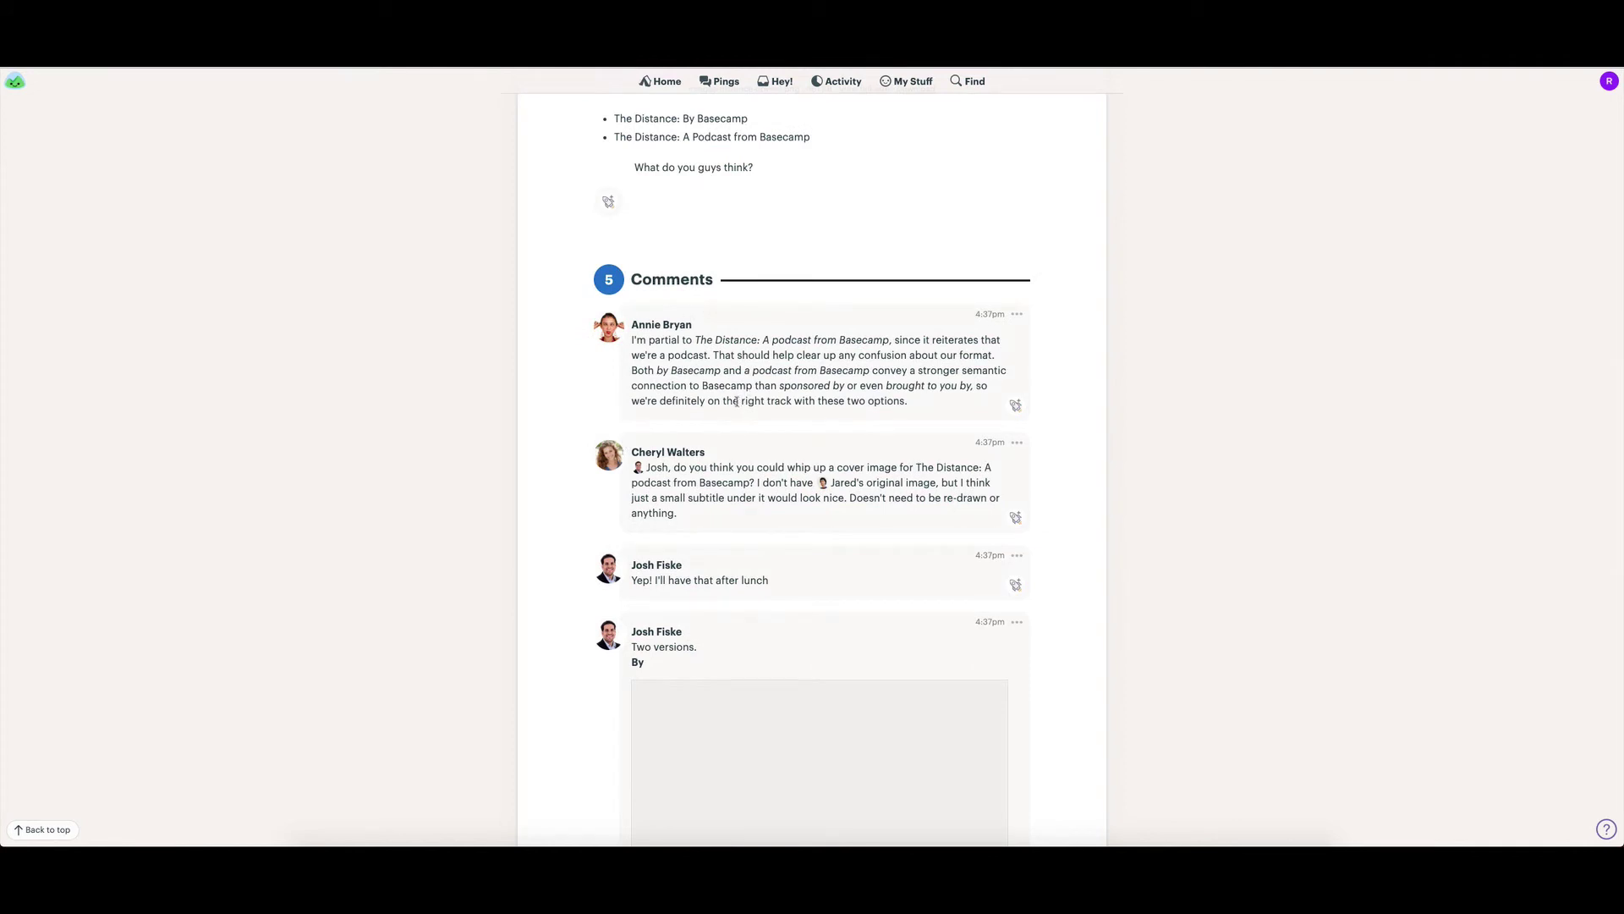
scroll(736, 401, up, 10)
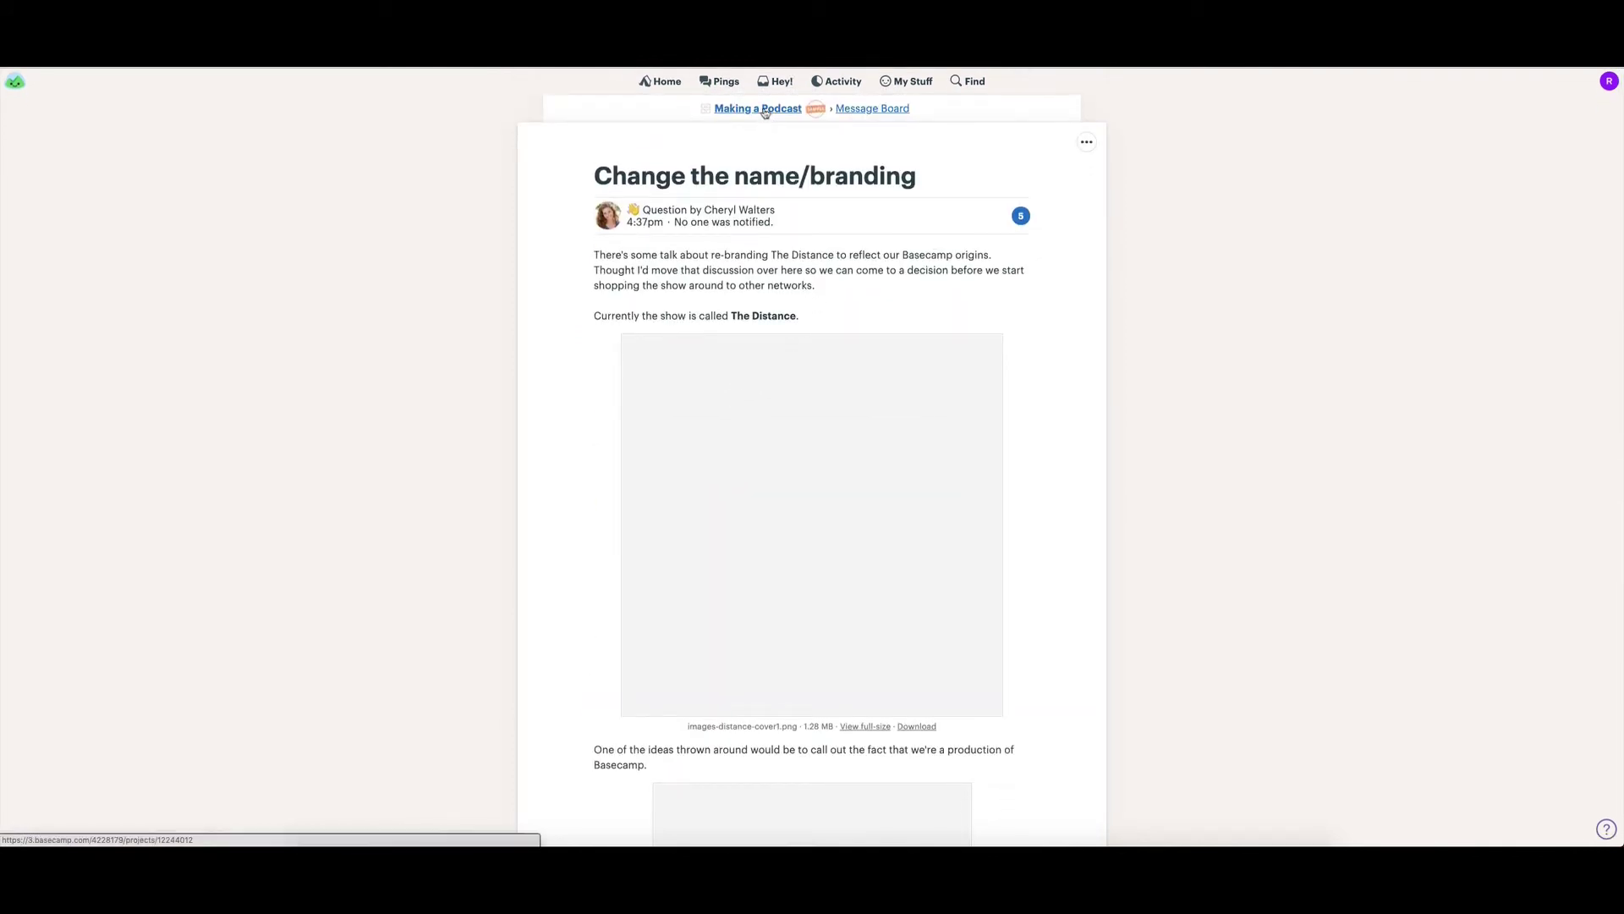
click(764, 110)
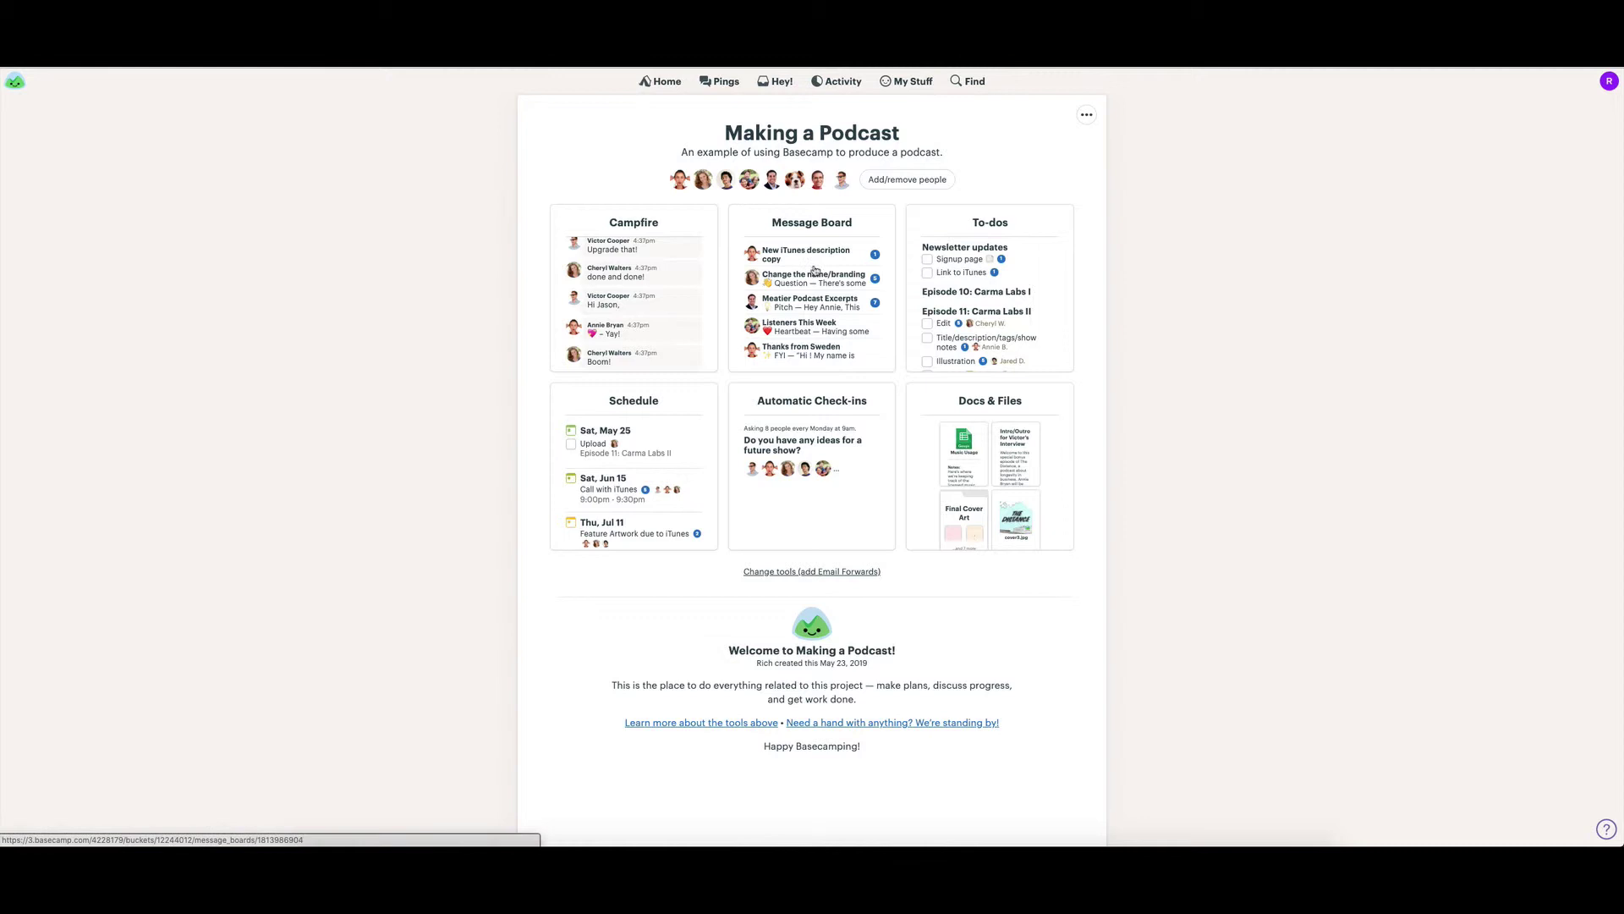
Step: Check off the 'Signup page' to-do and view the 'Link to iTunes' to-do details
click(945, 229)
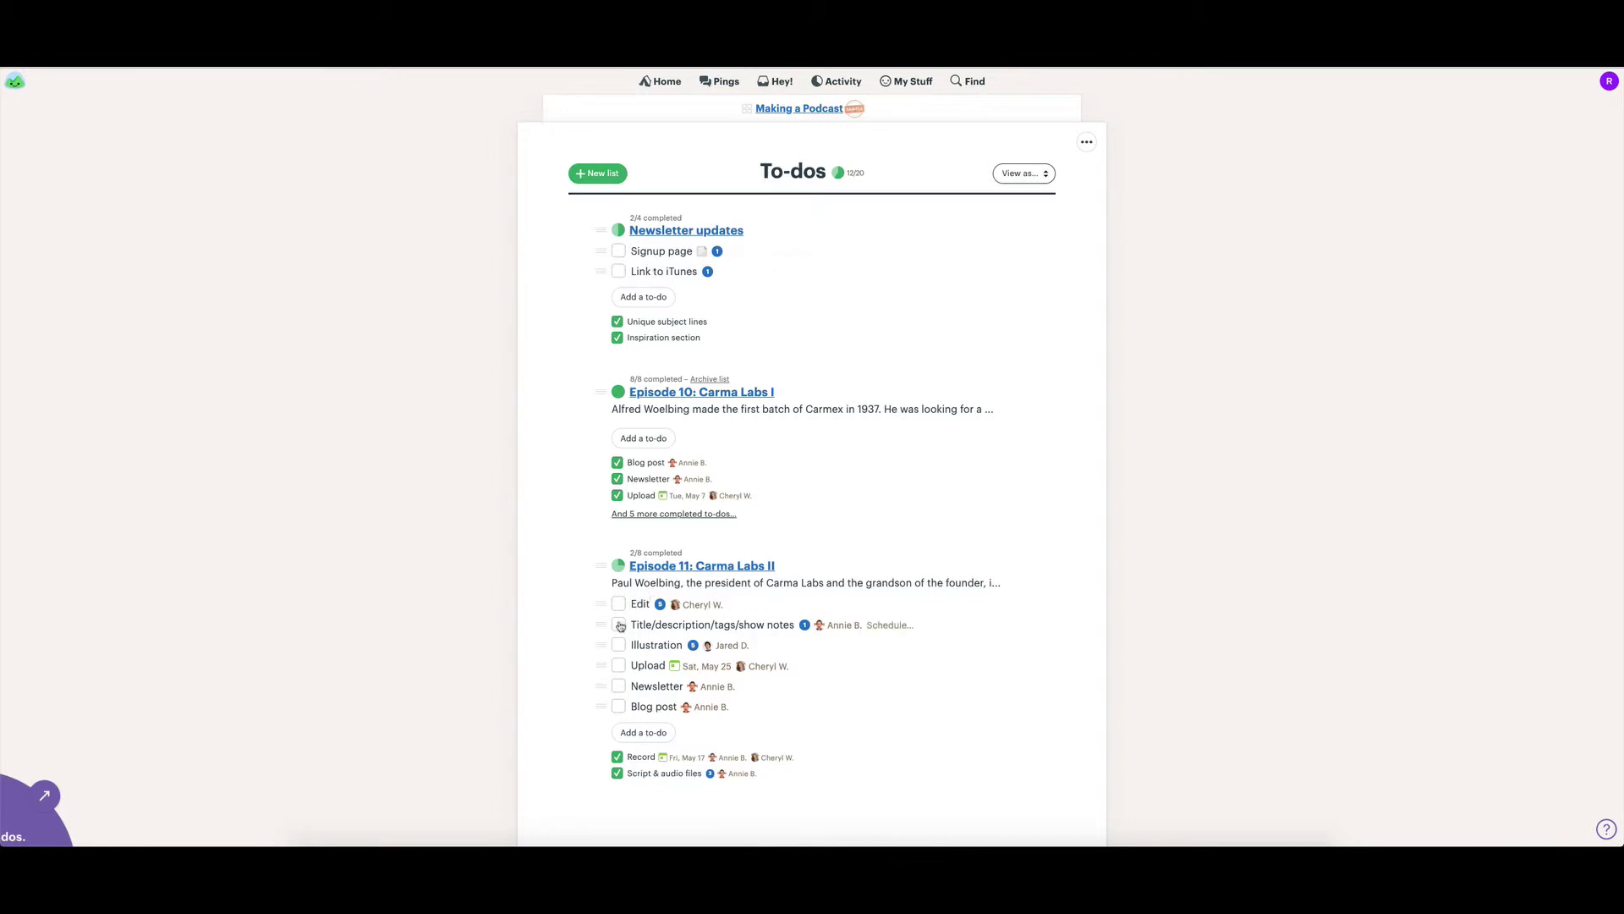
click(618, 251)
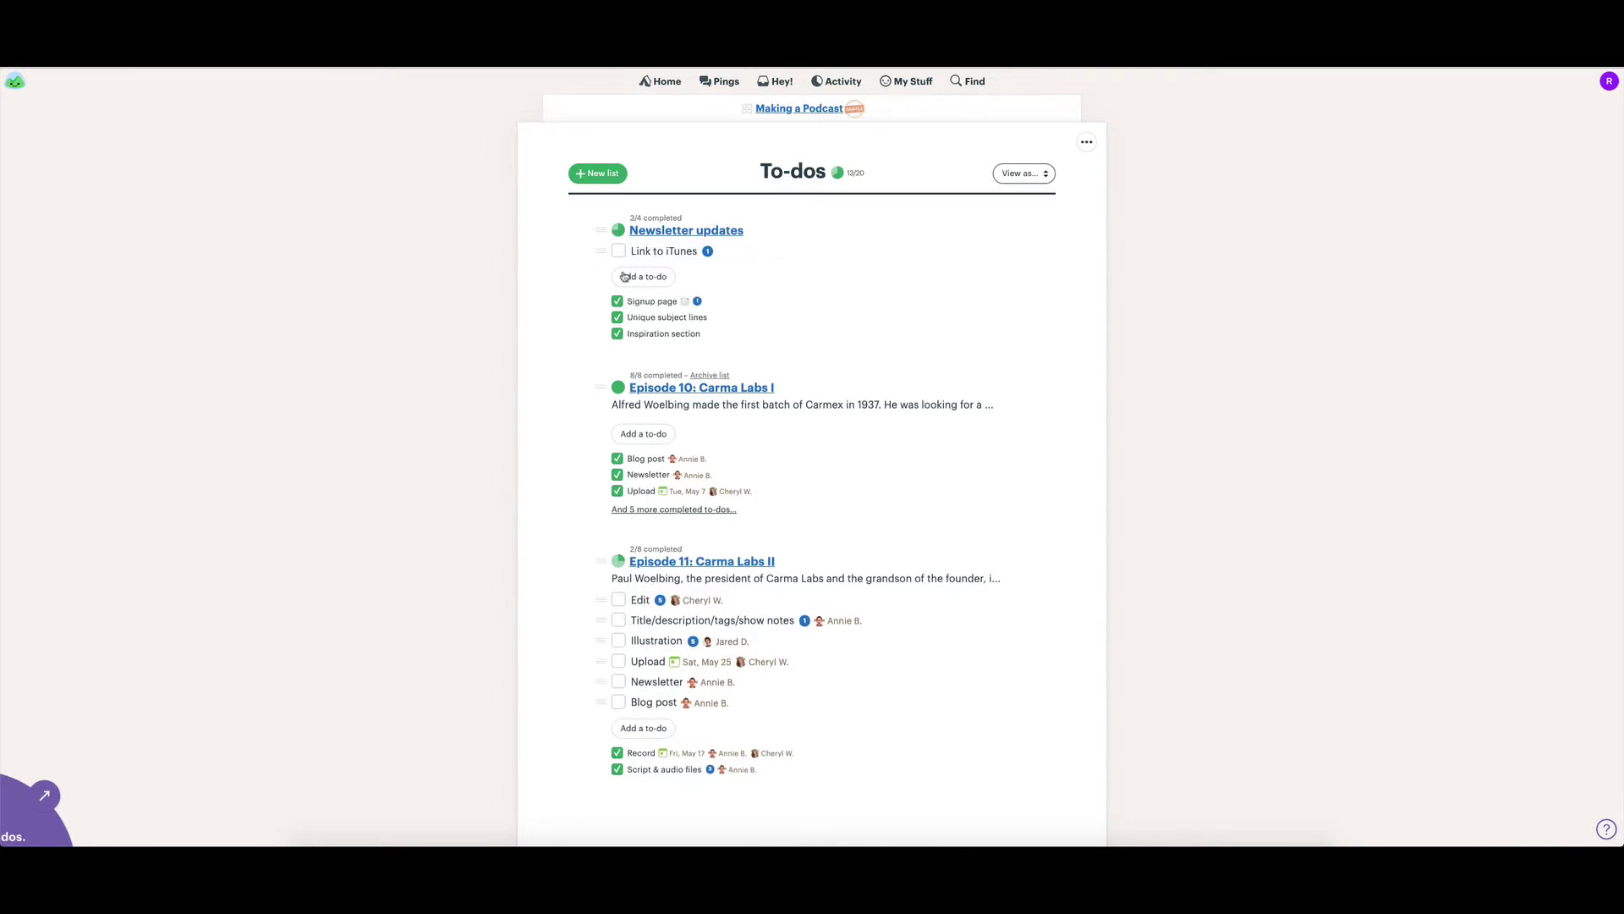
click(671, 252)
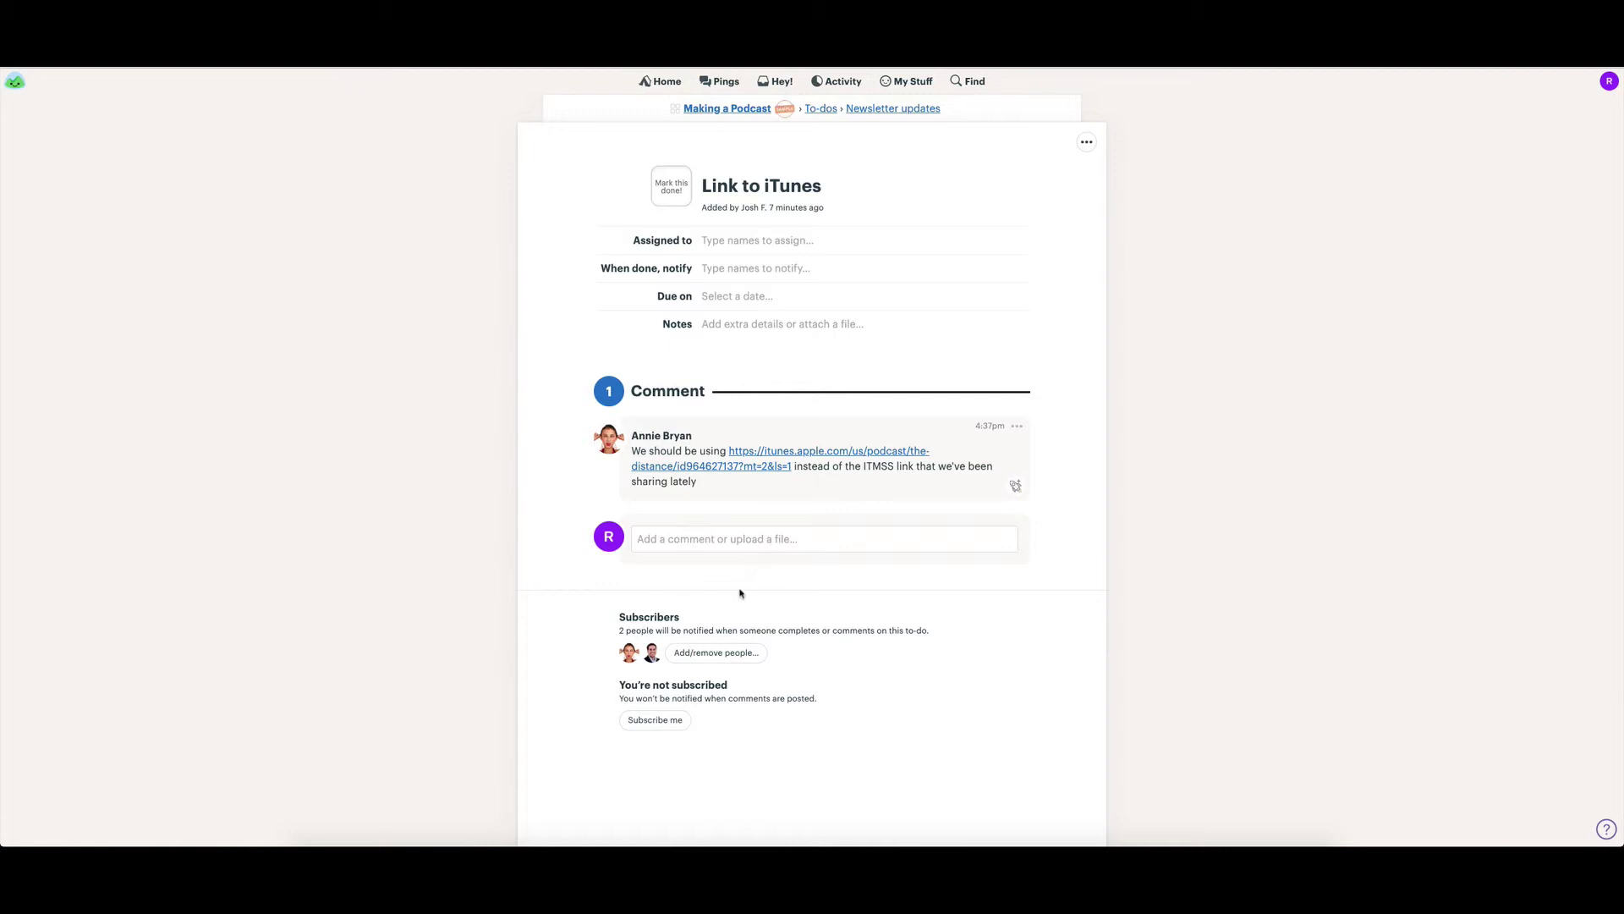
click(742, 109)
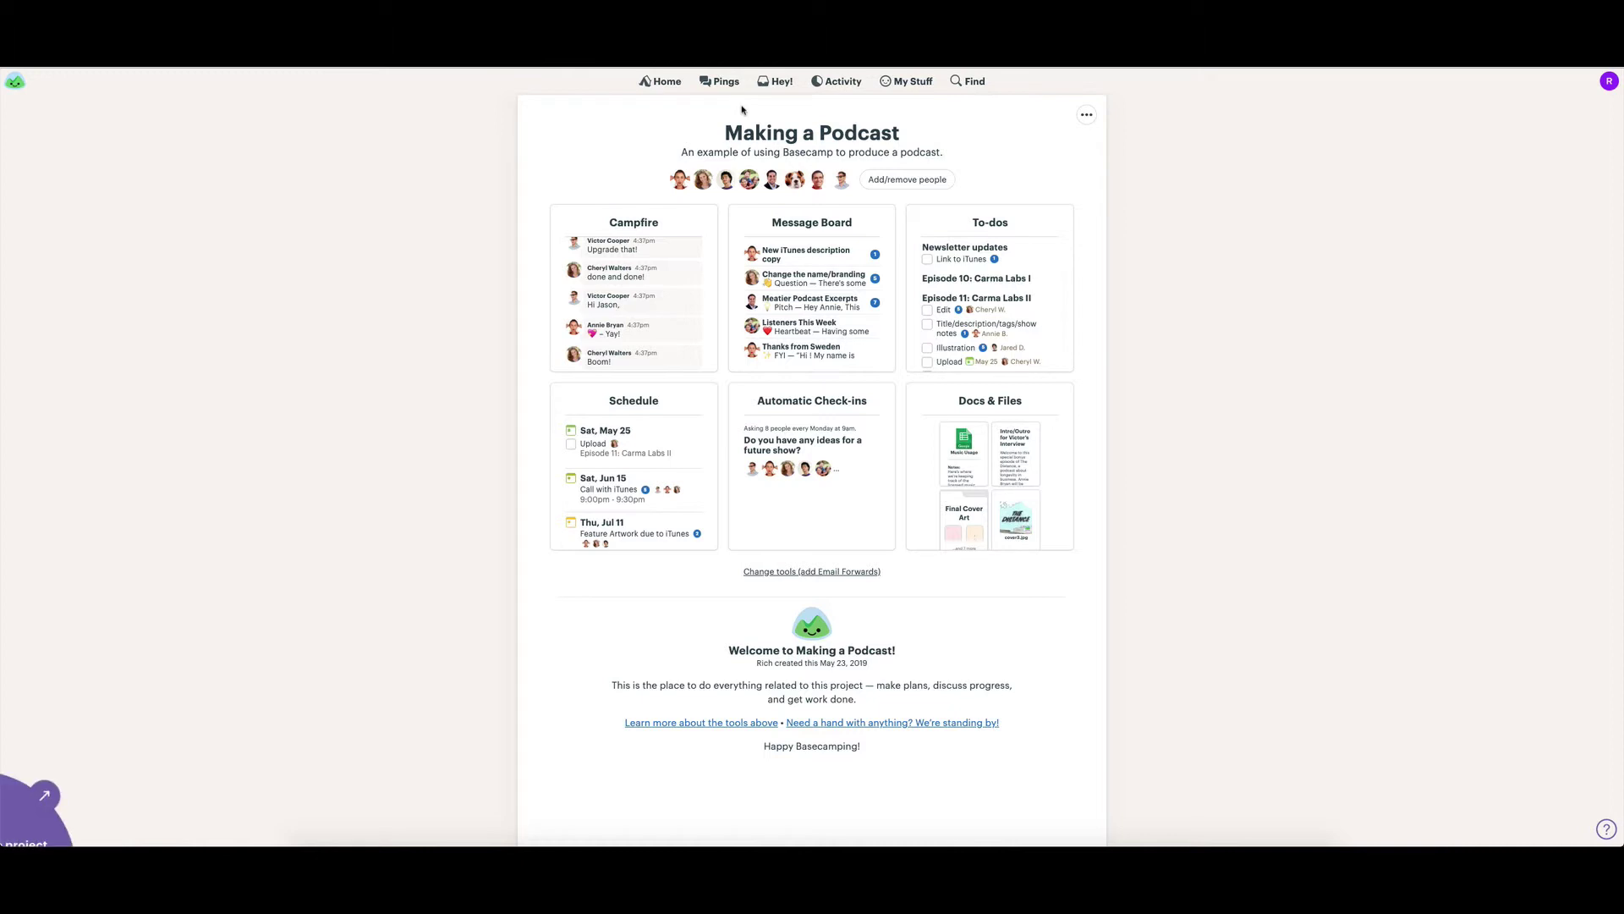
click(666, 468)
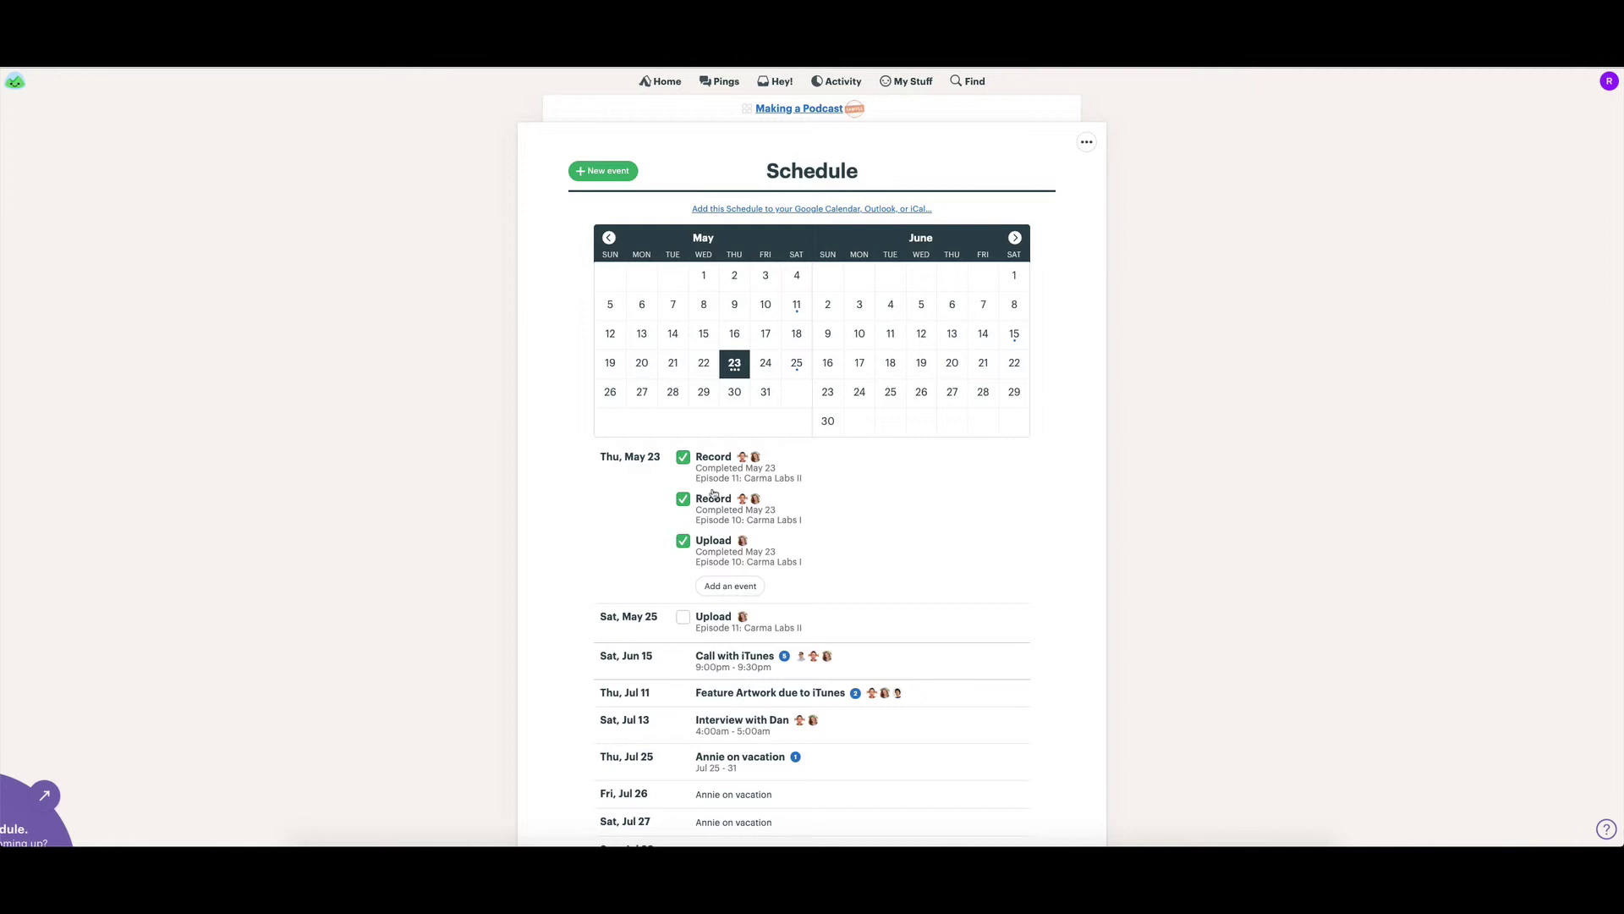
click(799, 368)
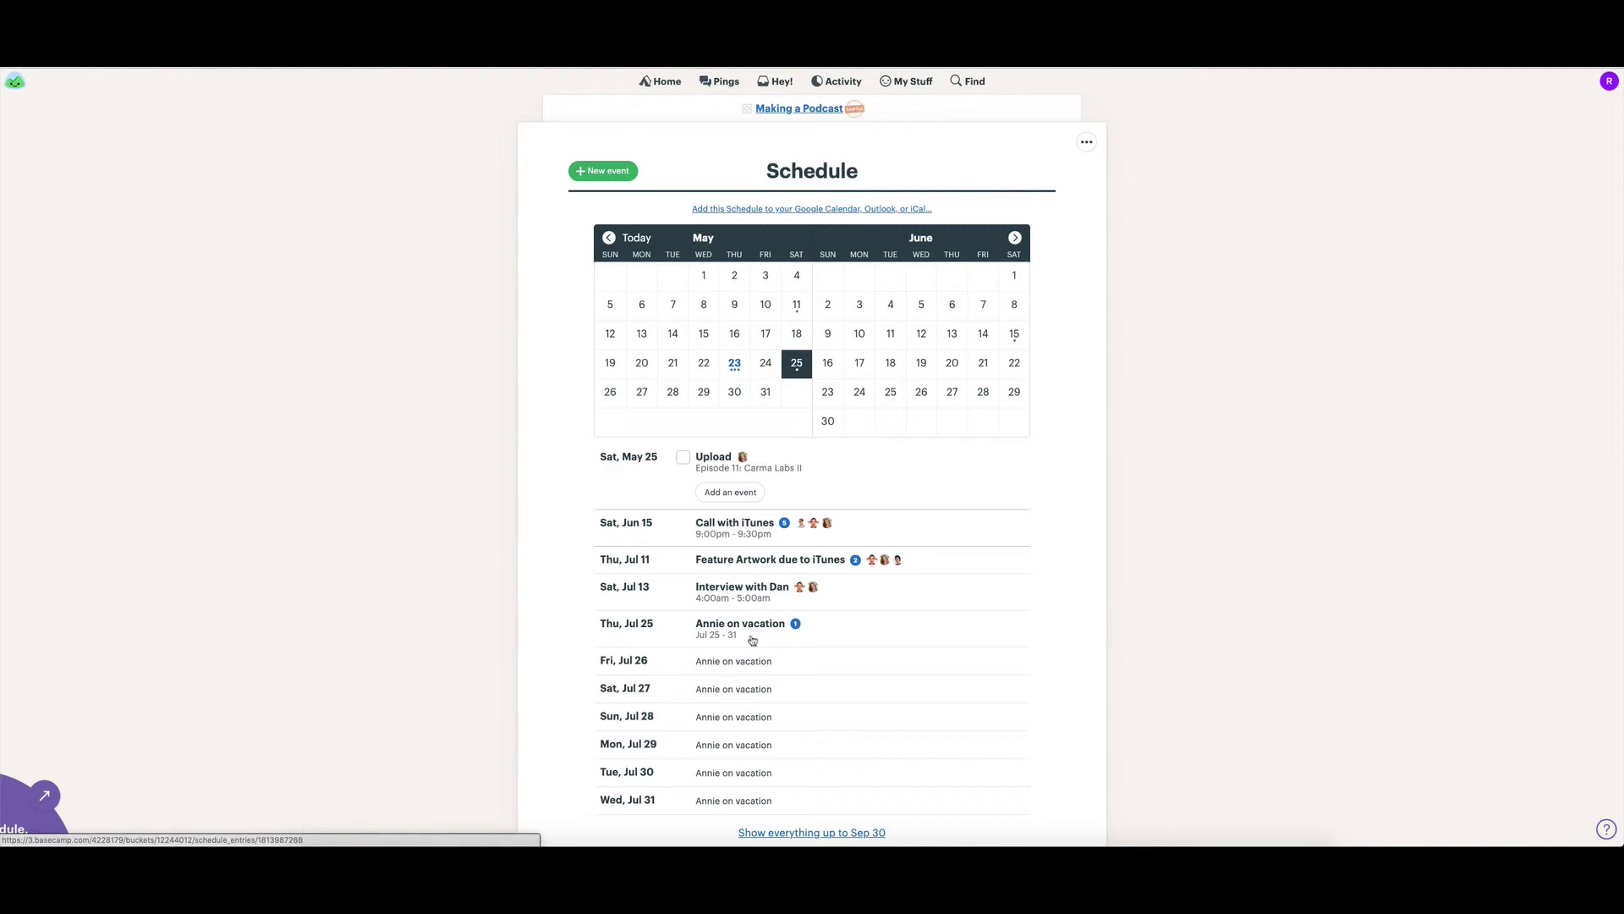
click(796, 109)
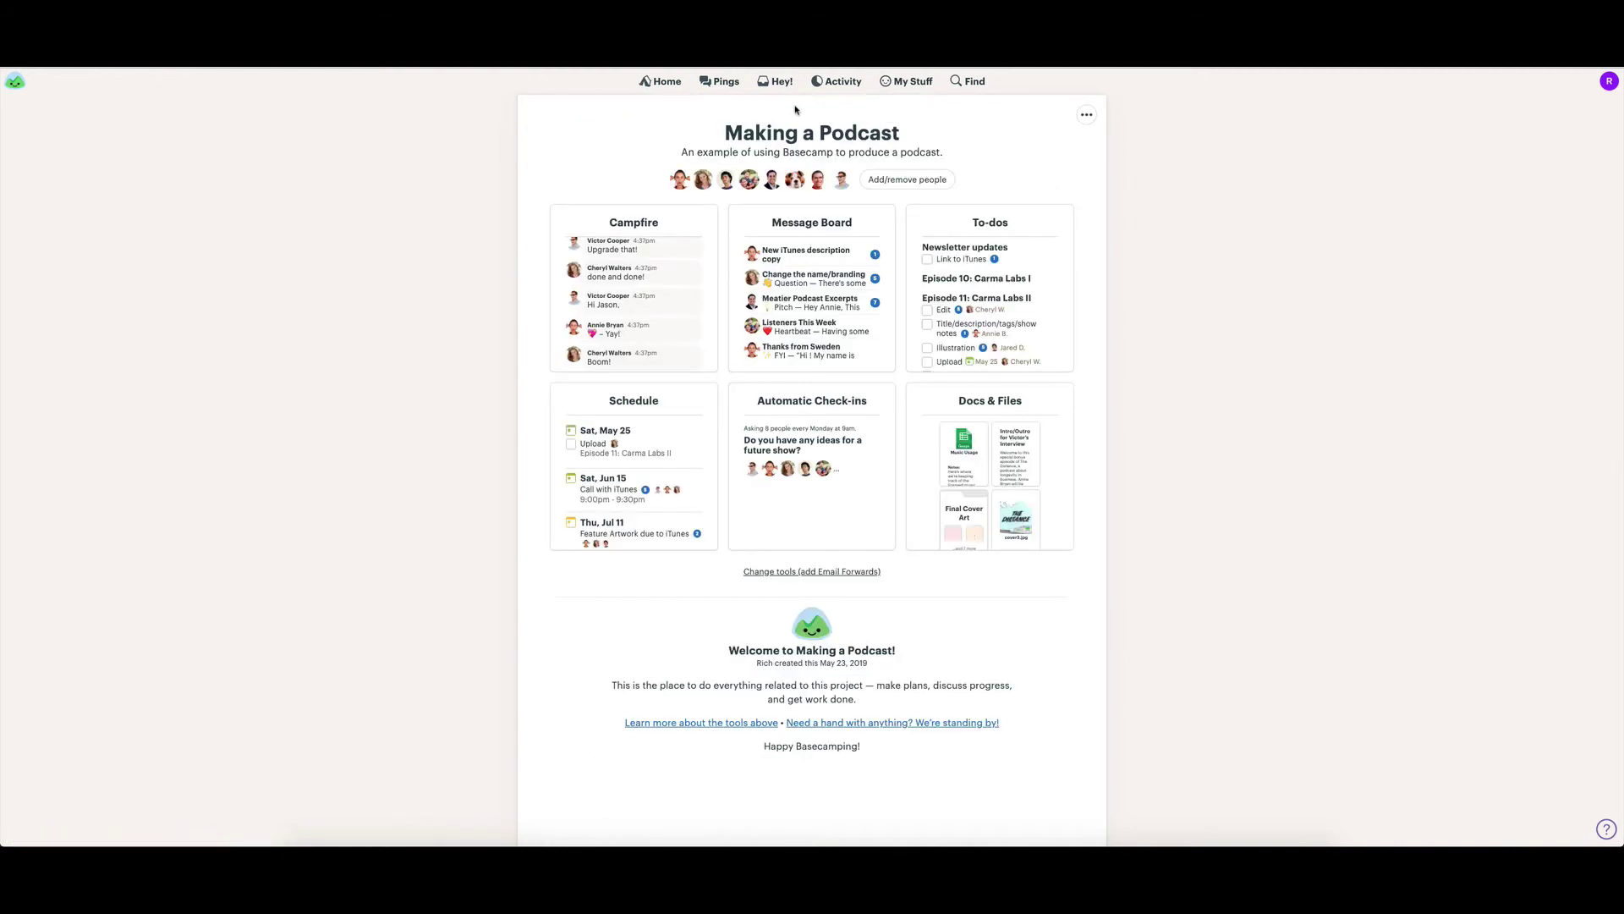
click(874, 440)
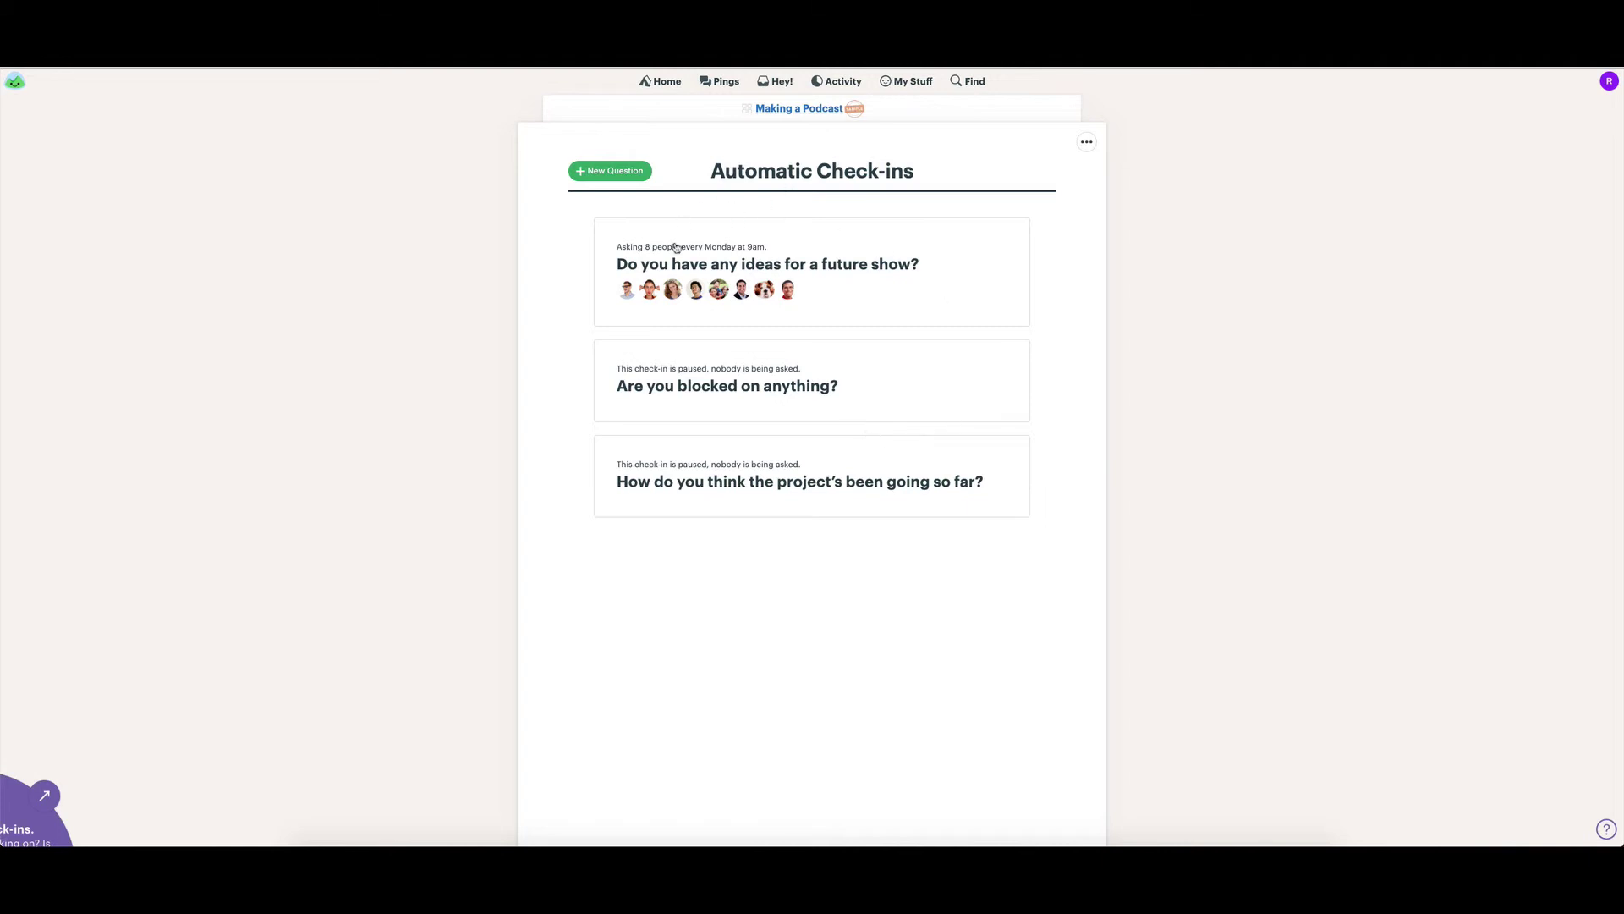
click(783, 109)
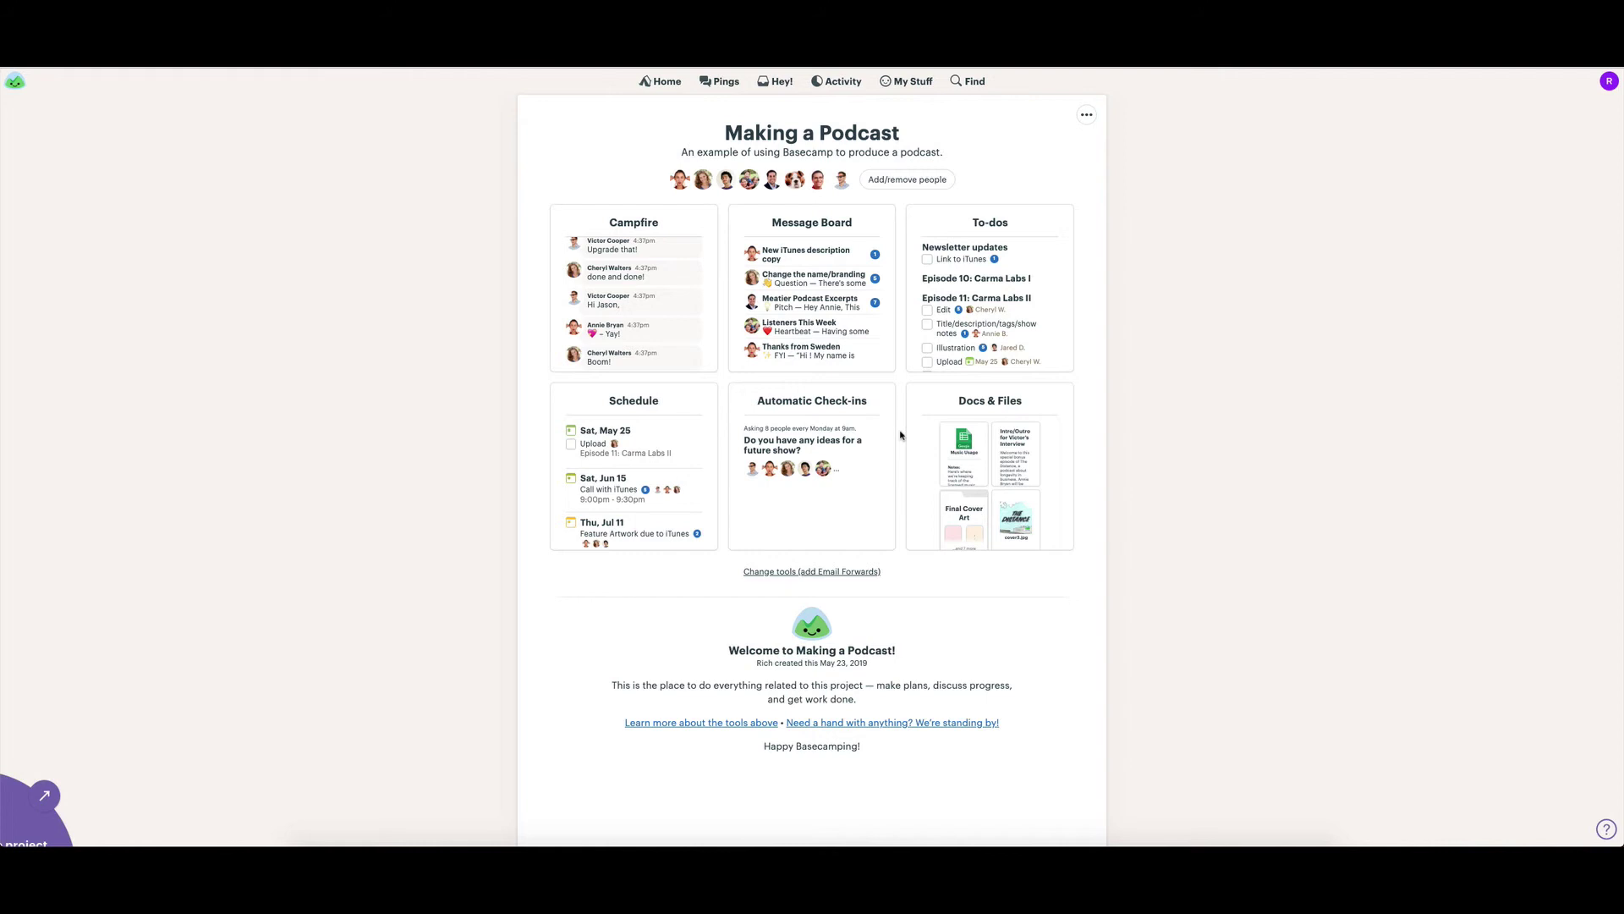
click(972, 405)
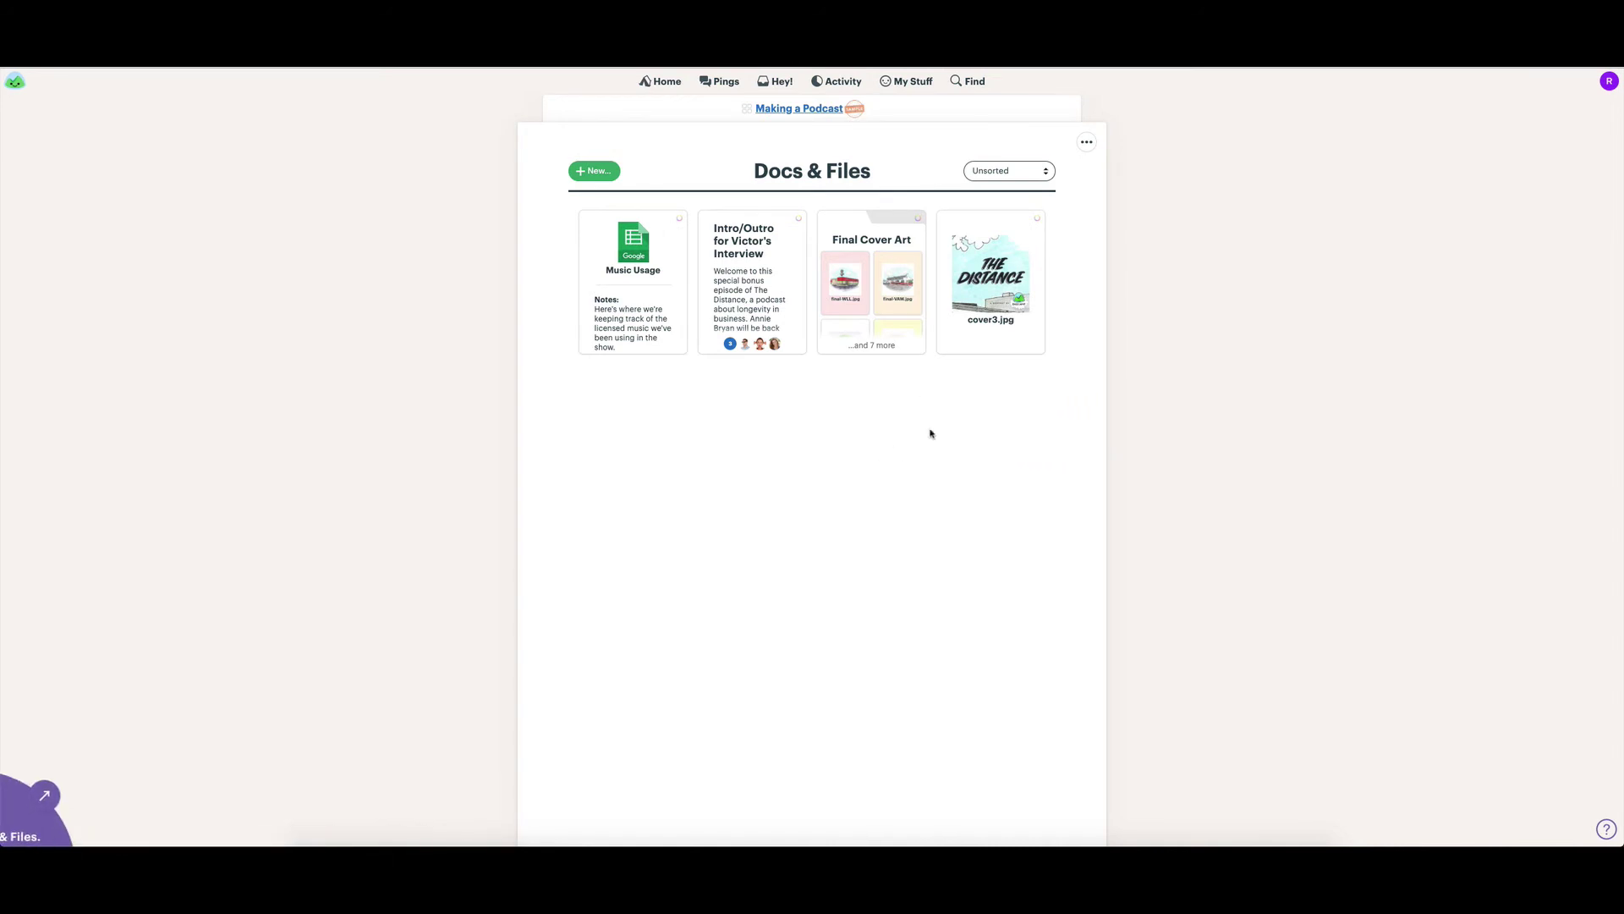
click(800, 109)
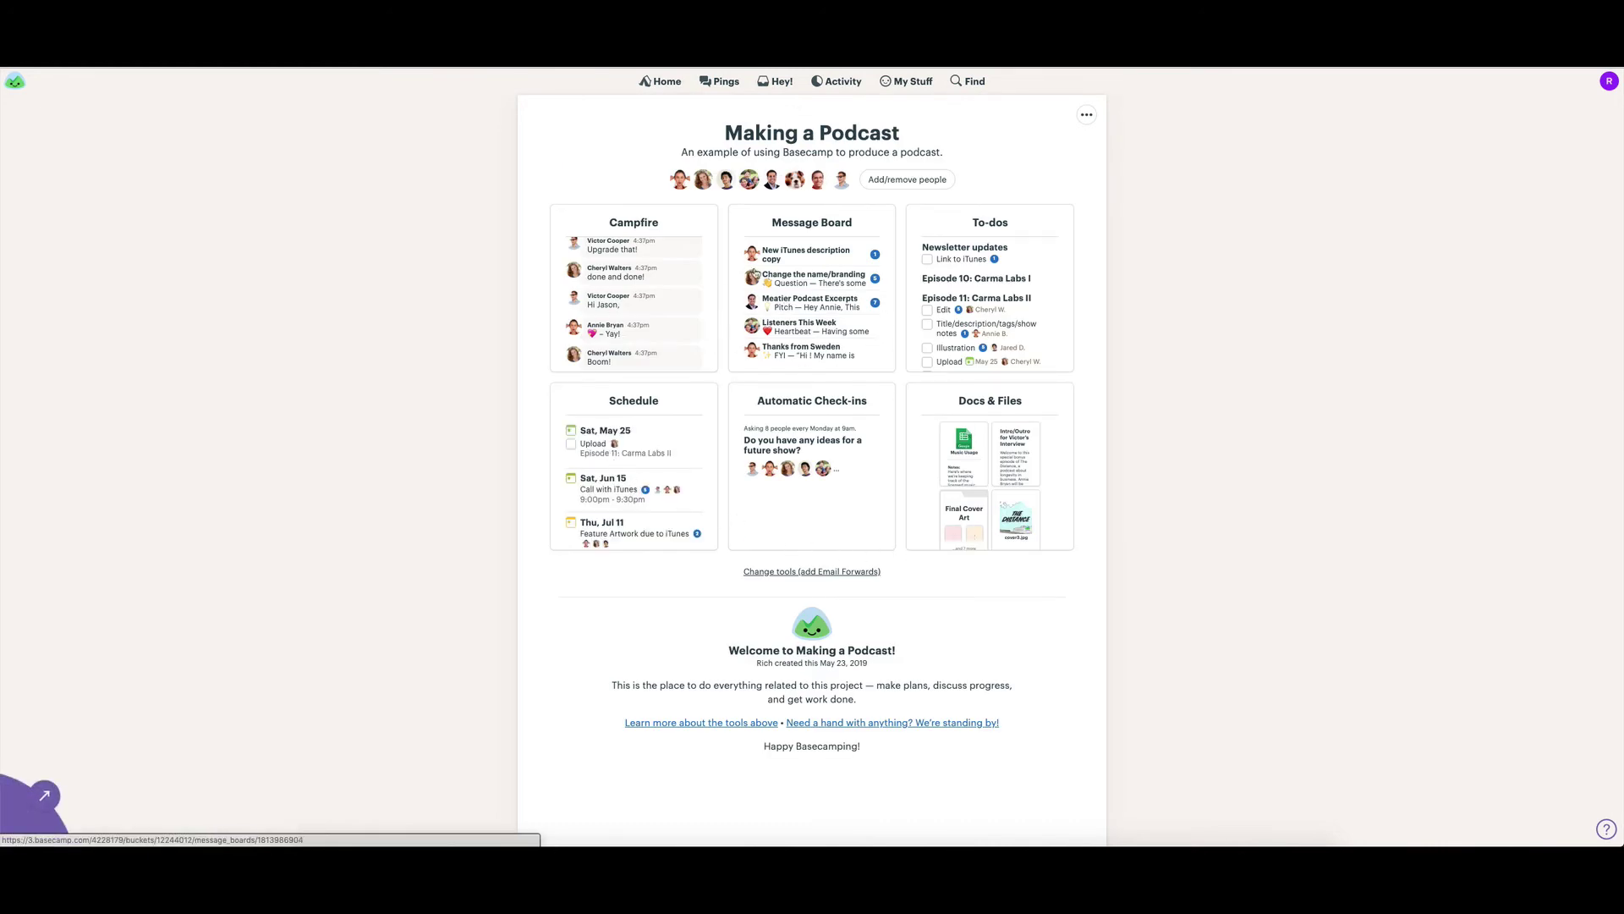
click(974, 404)
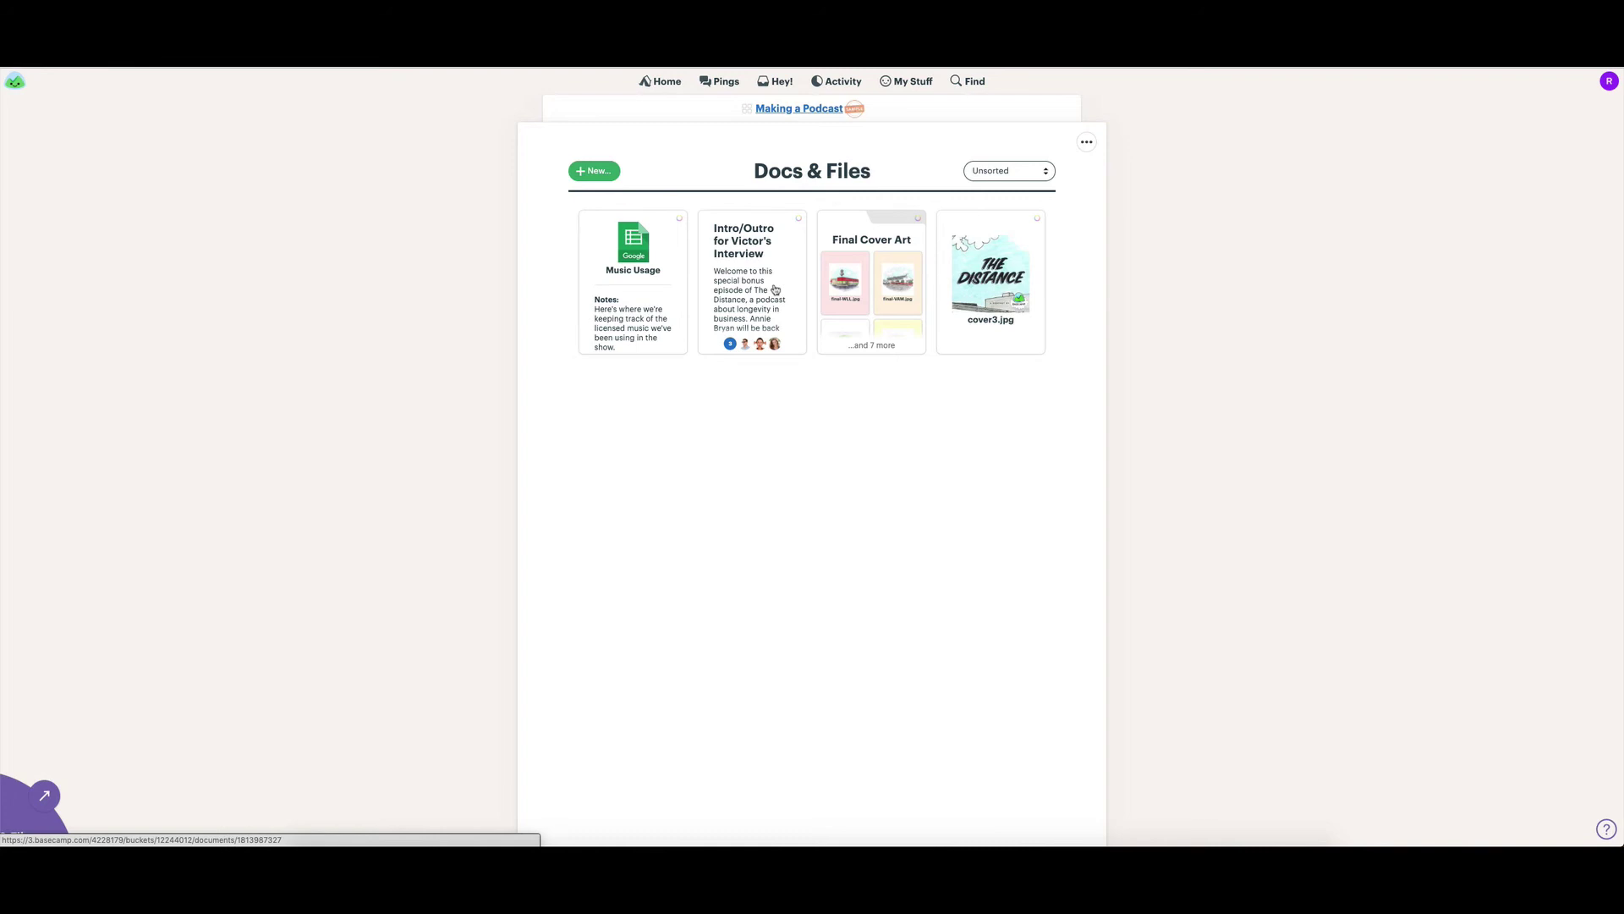
click(599, 171)
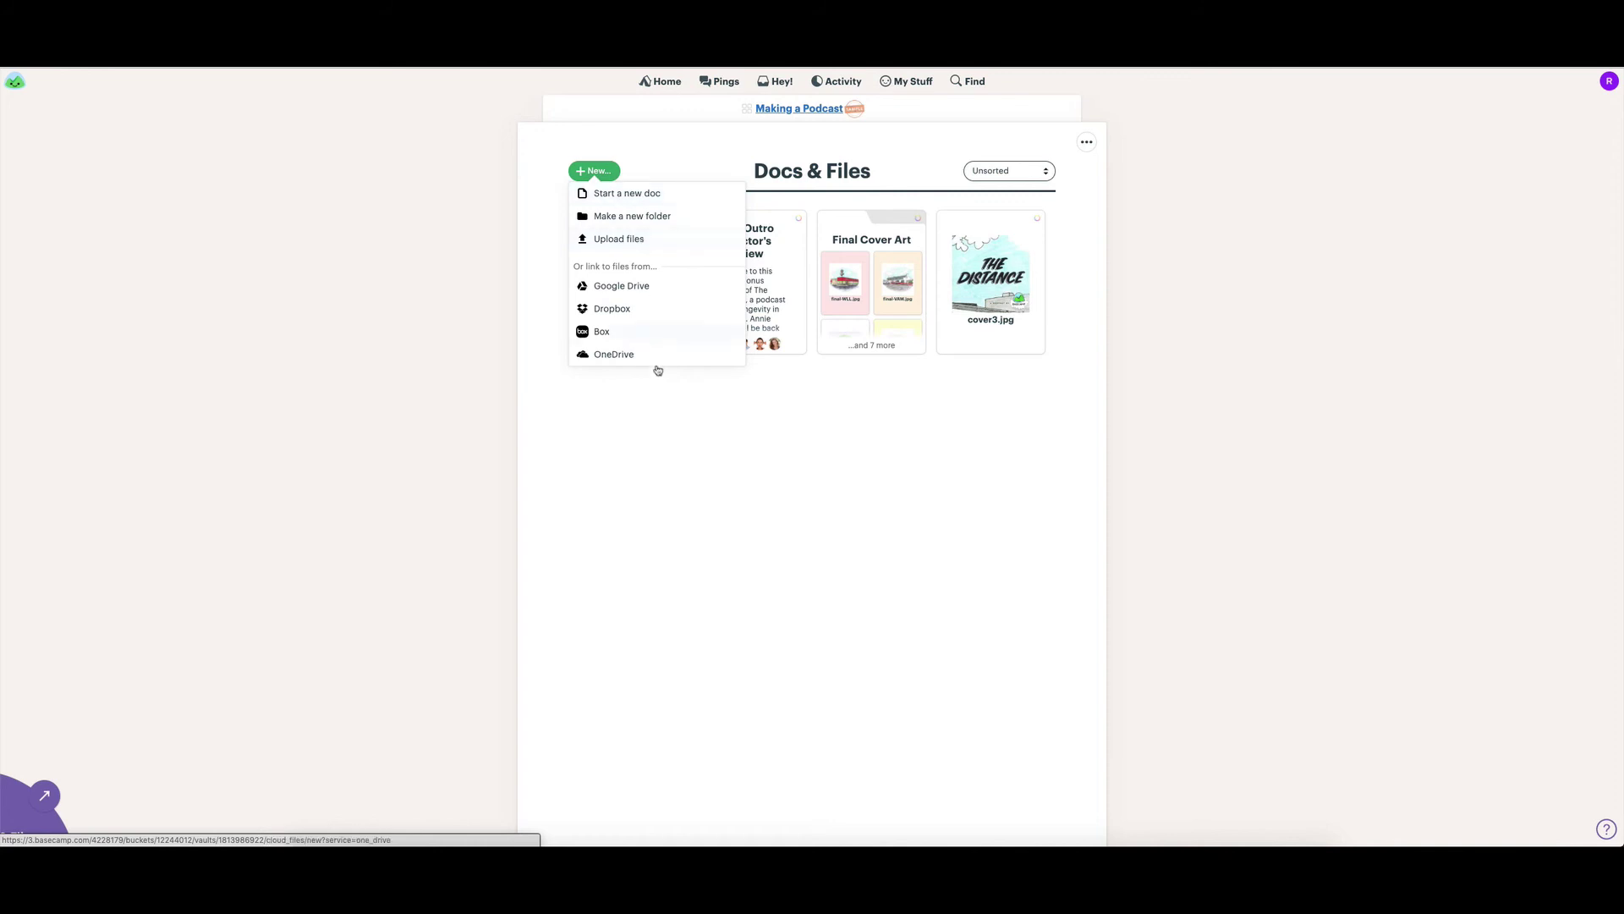
click(750, 466)
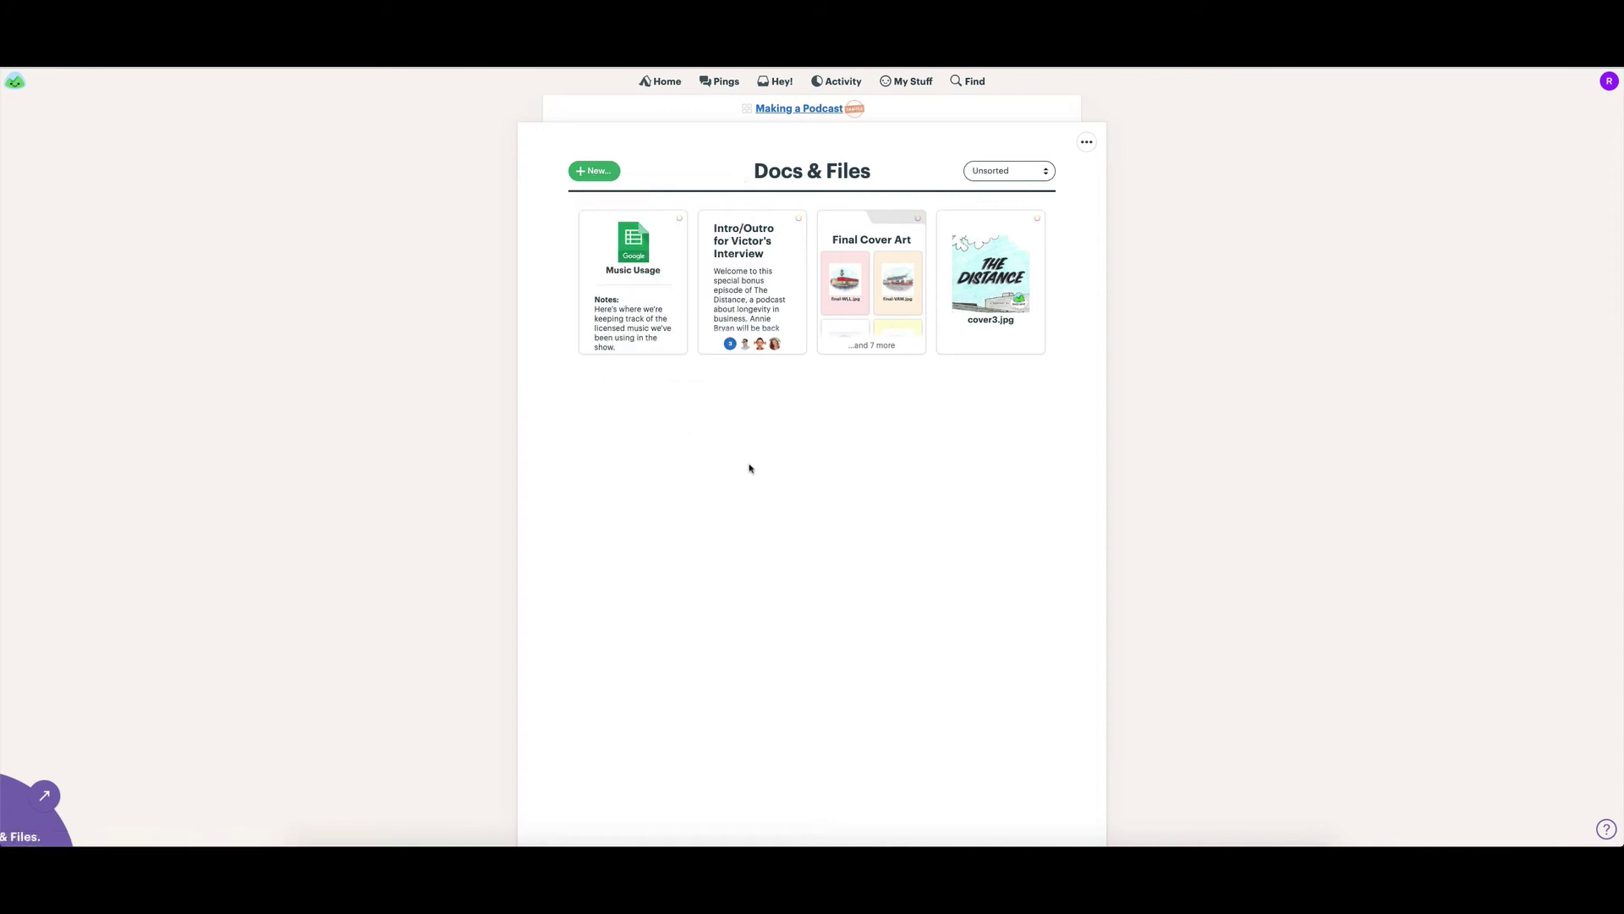
click(802, 110)
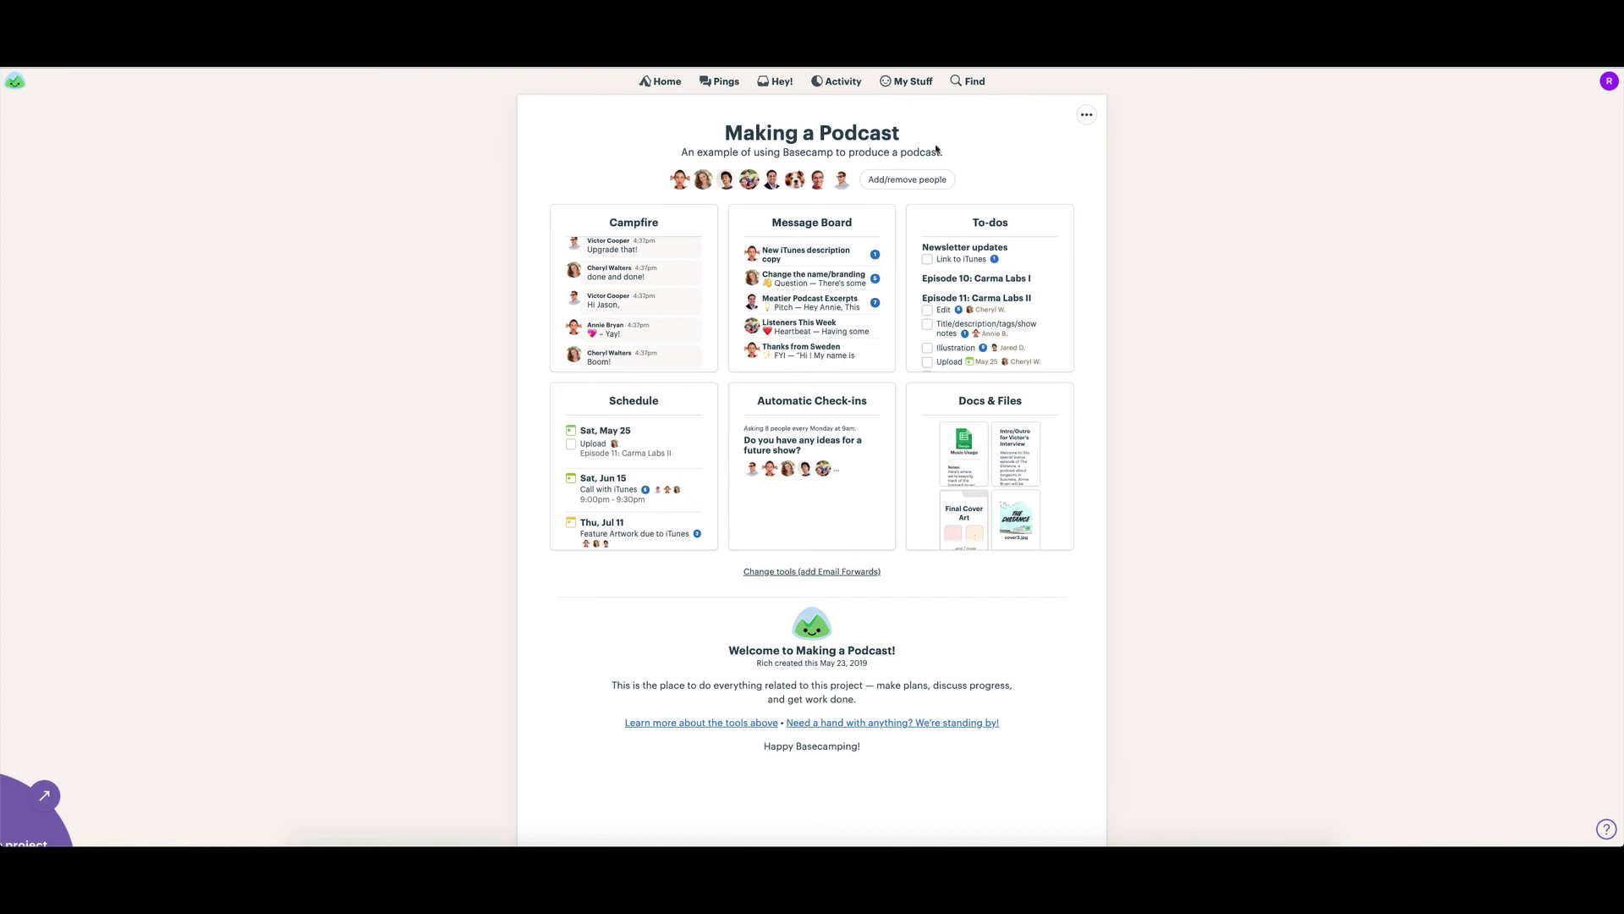
Step: Return to the Home dashboard showing Software Preview HQ, two teams and two projects
click(668, 85)
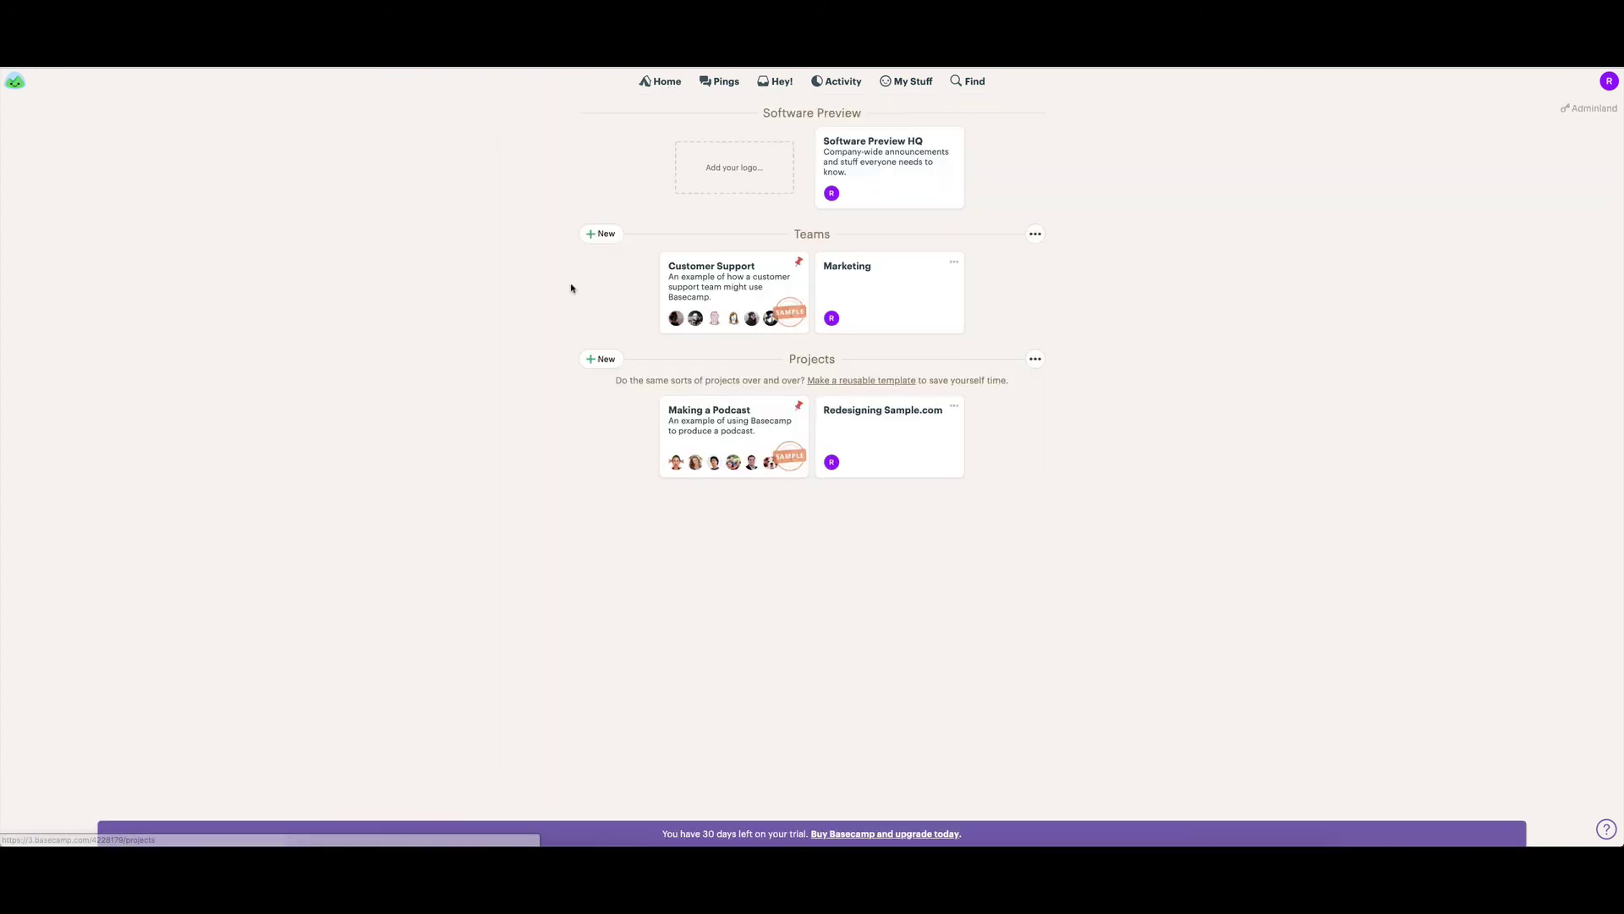